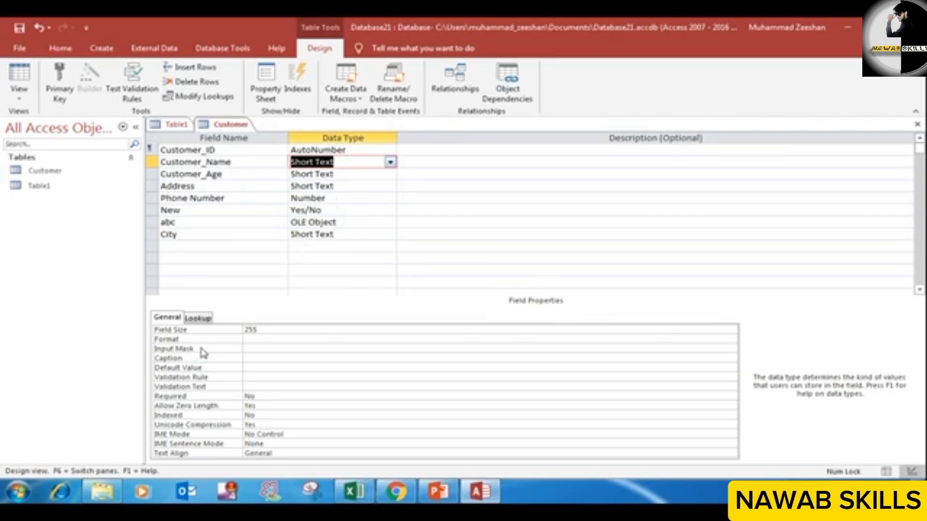
pyautogui.click(274, 348)
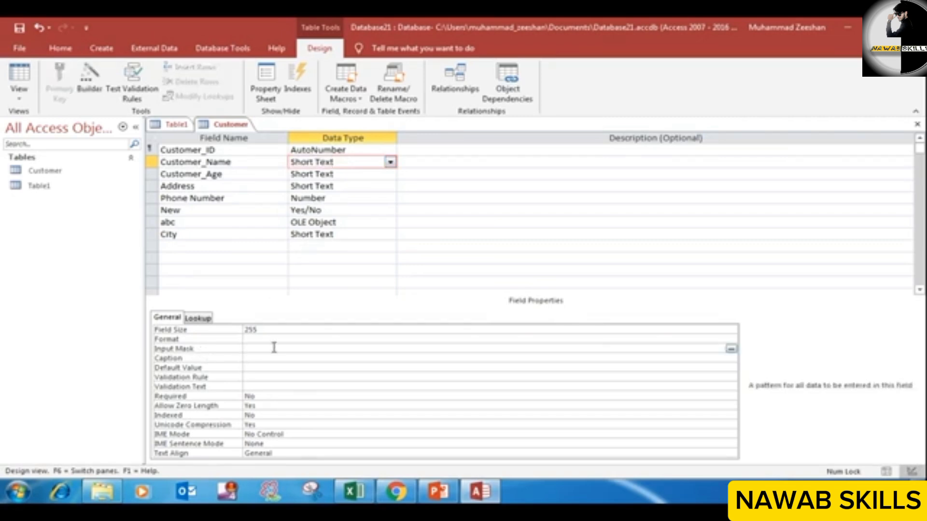
pyautogui.click(243, 254)
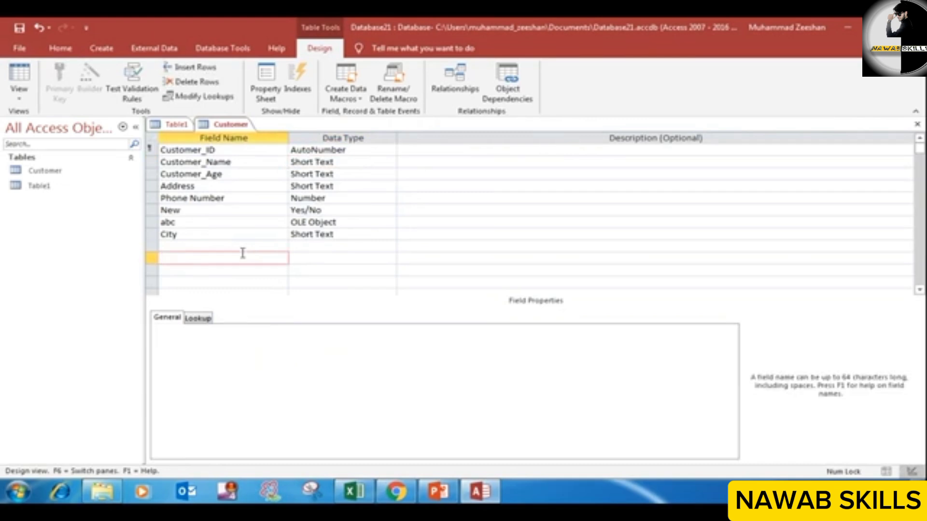
pyautogui.click(313, 175)
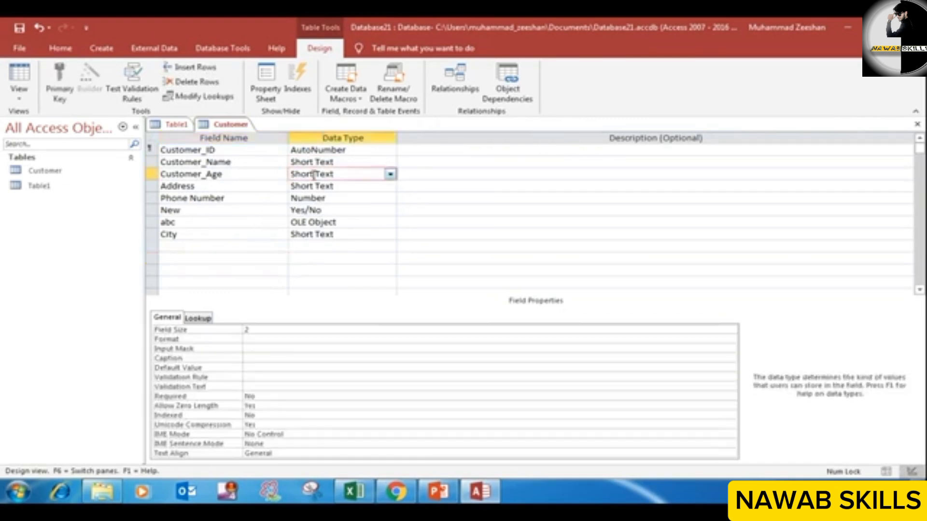
pyautogui.click(333, 188)
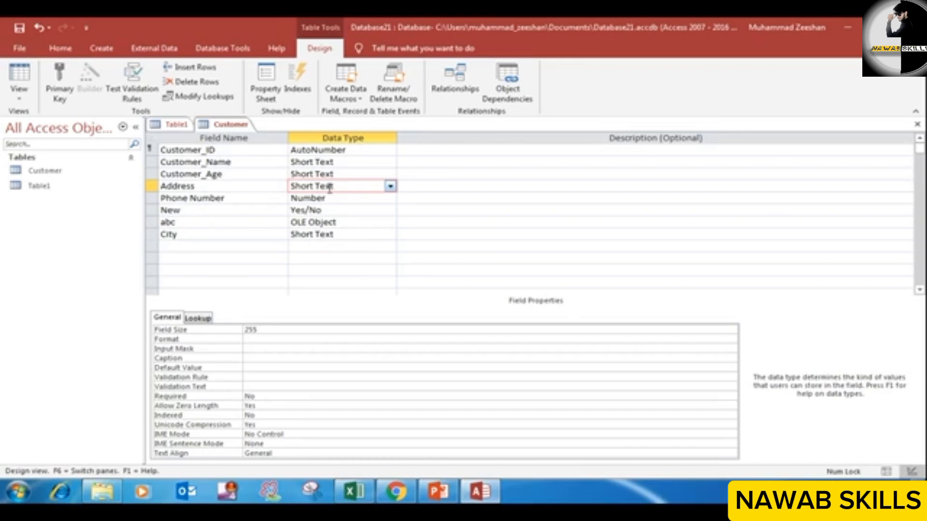
# Step: Add a field named CNIC with the Short Text data type below City in the Customer table
pyautogui.click(223, 248)
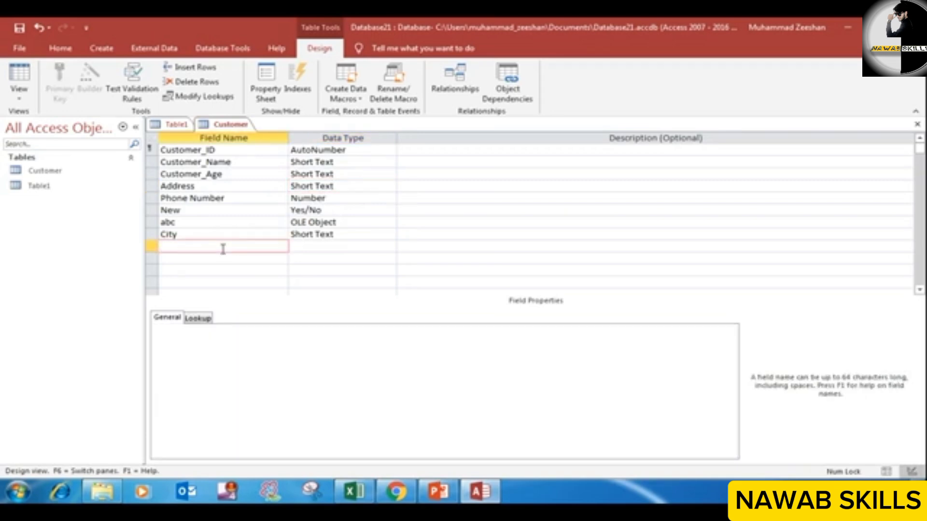
pyautogui.write('CNIC')
pyautogui.click(341, 244)
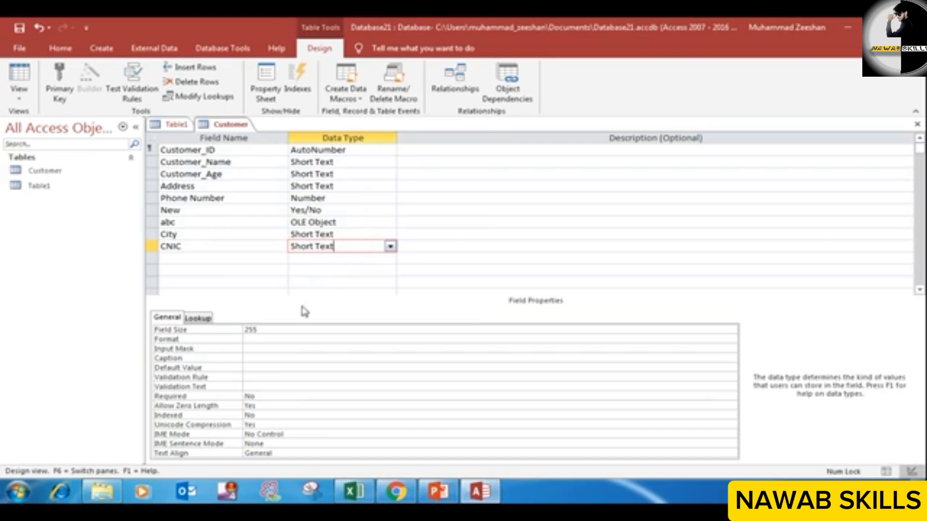
# Step: Start the Input Mask Wizard for the CNIC field, saving the table first, and choose the CNIC mask
pyautogui.click(237, 348)
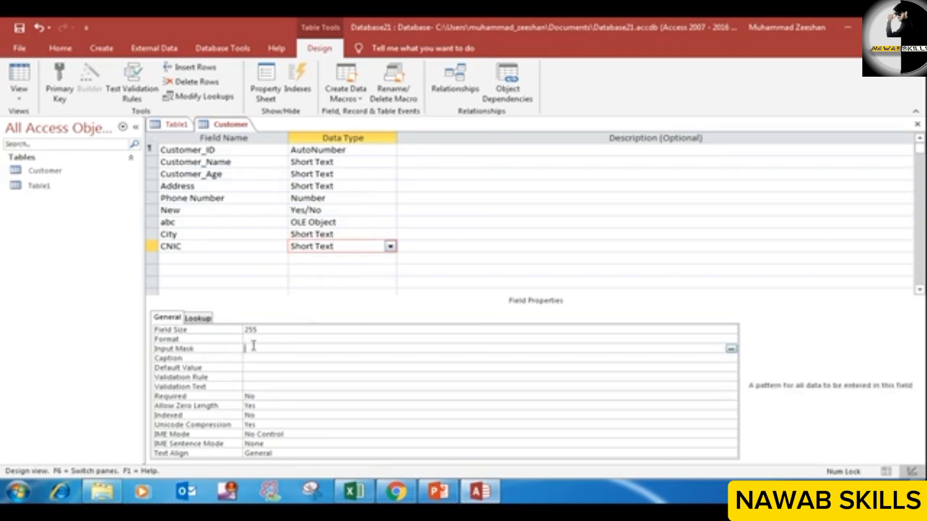
pyautogui.click(732, 350)
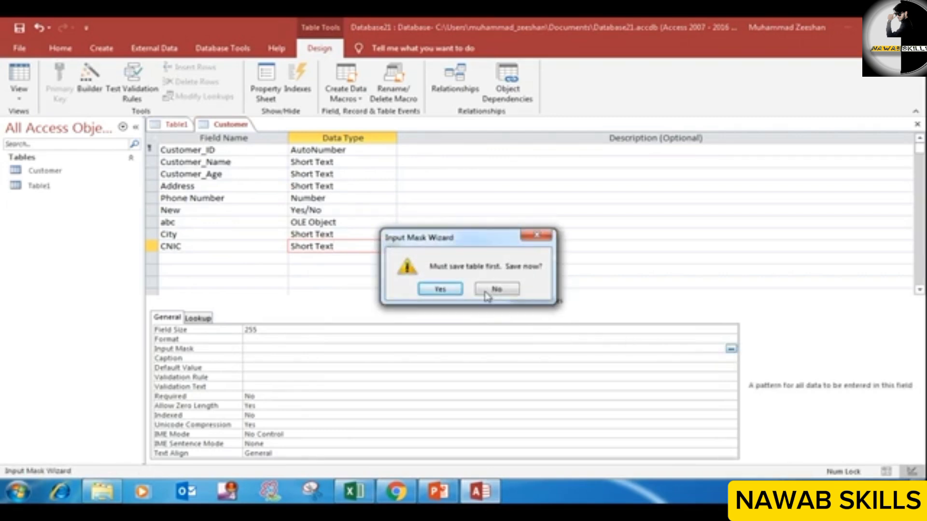
pyautogui.click(442, 289)
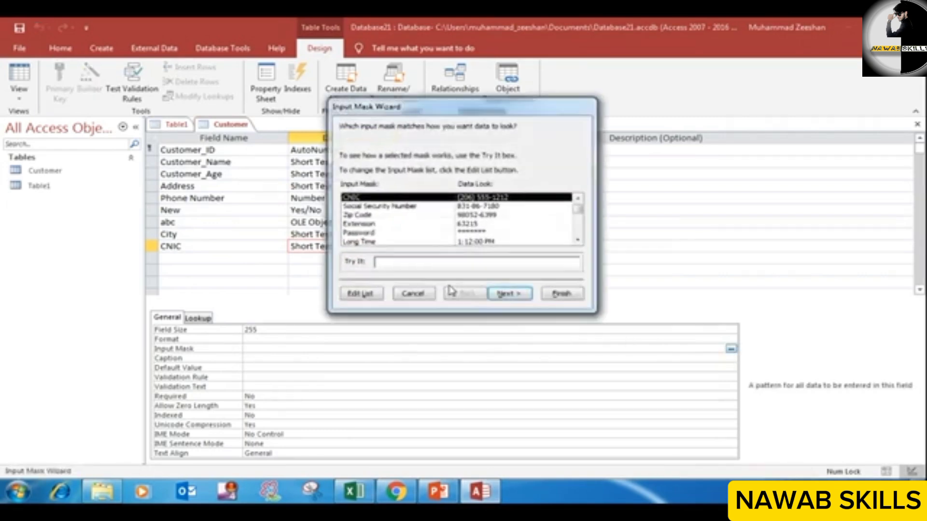
pyautogui.click(388, 223)
pyautogui.scroll(-2, 379, 226)
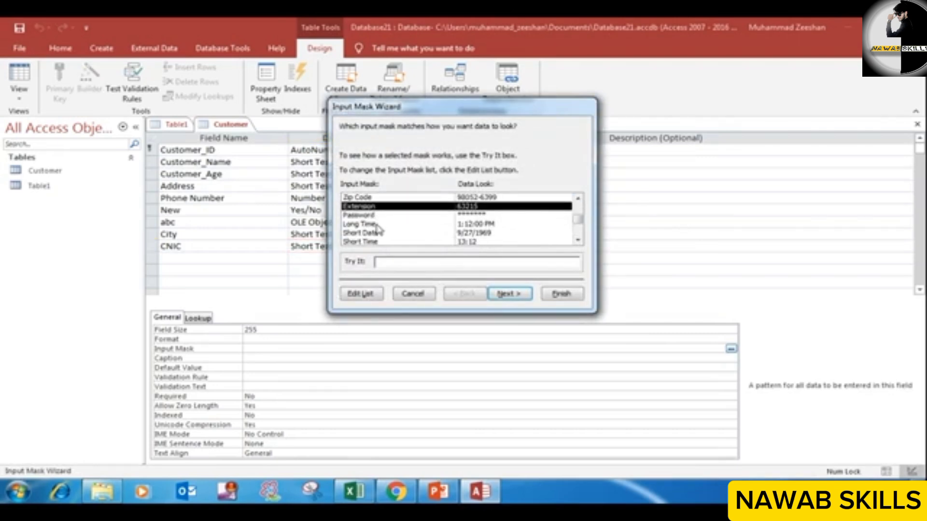
pyautogui.scroll(-1, 378, 227)
pyautogui.scroll(2, 380, 229)
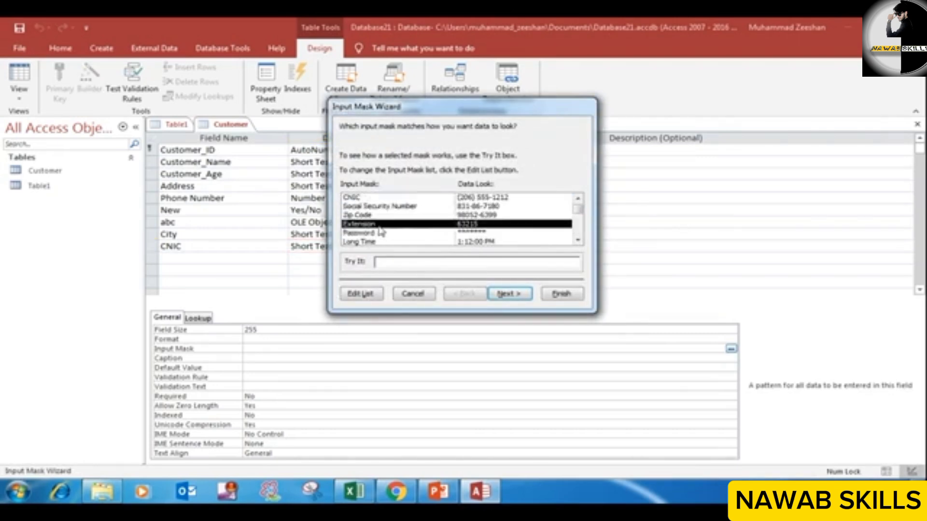
pyautogui.click(371, 199)
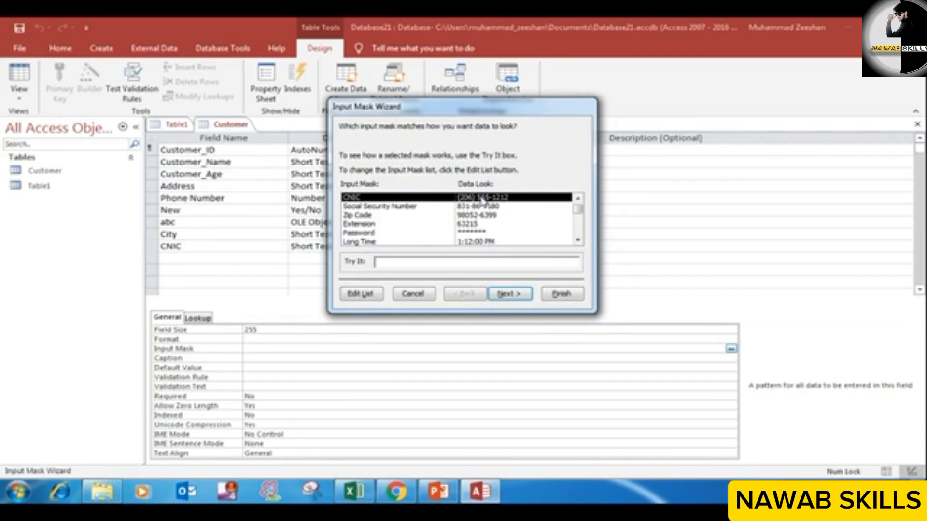
# Step: Try the CNIC mask with a sample CNIC number and finish the wizard to apply the mask to the CNIC field
pyautogui.click(406, 264)
pyautogui.write('544) 1__-____')
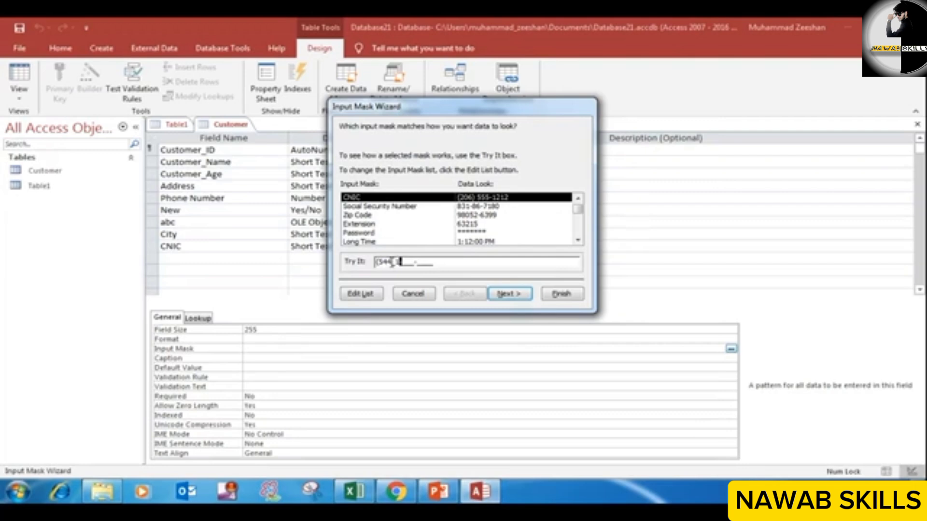
pyautogui.click(392, 262)
pyautogui.write('71-777-7787')
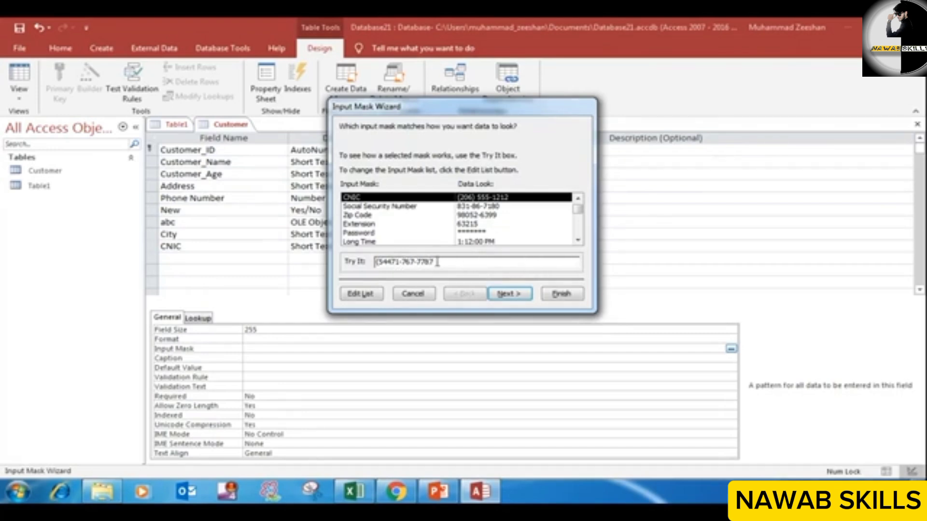
pyautogui.click(561, 294)
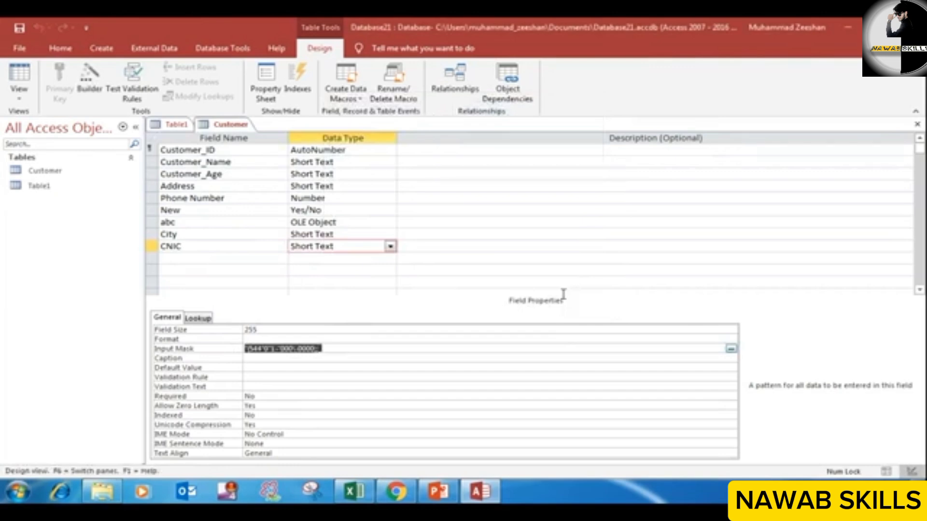
pyautogui.click(327, 260)
pyautogui.click(329, 247)
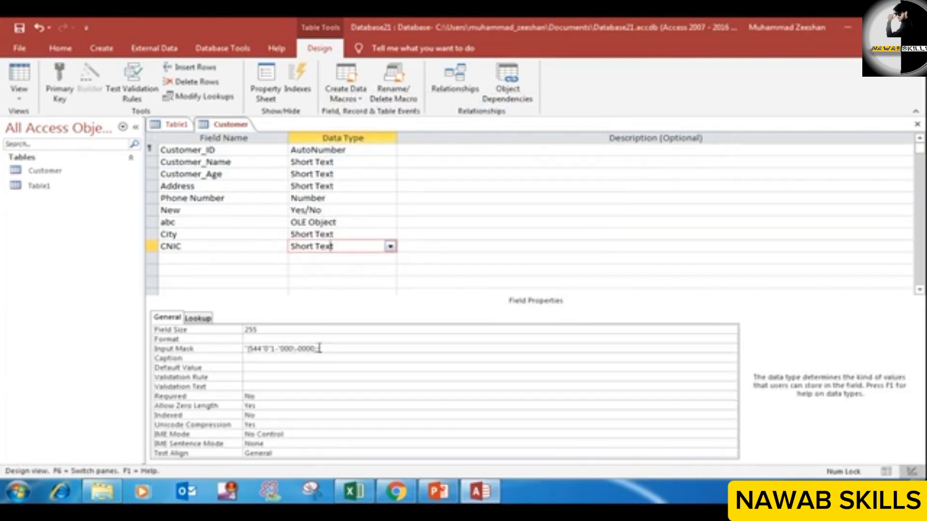
# Step: Show the Customer table in Datasheet View
pyautogui.rightClick(242, 127)
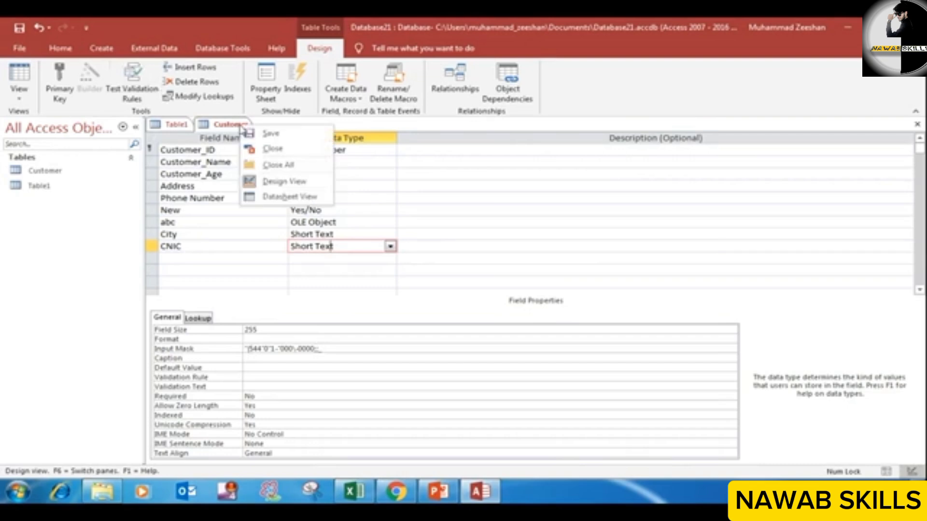
pyautogui.click(234, 125)
pyautogui.rightClick(238, 127)
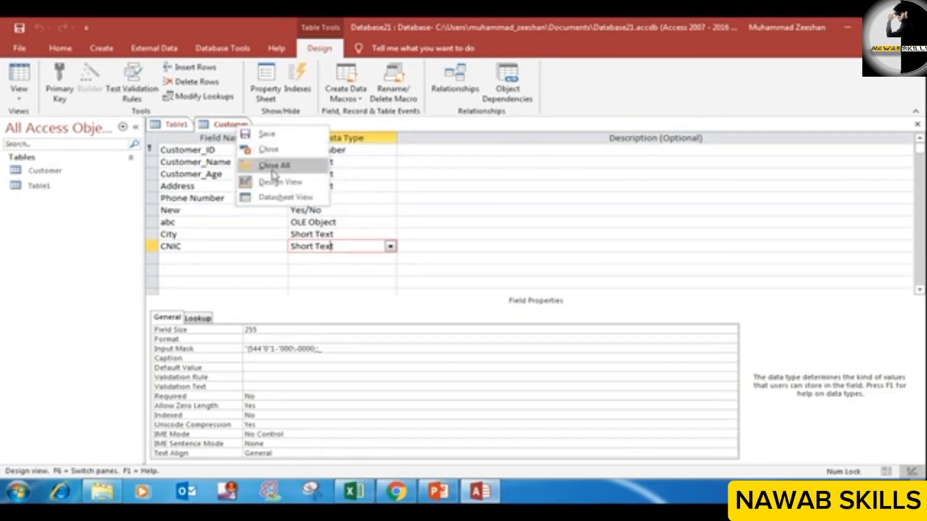
pyautogui.click(283, 198)
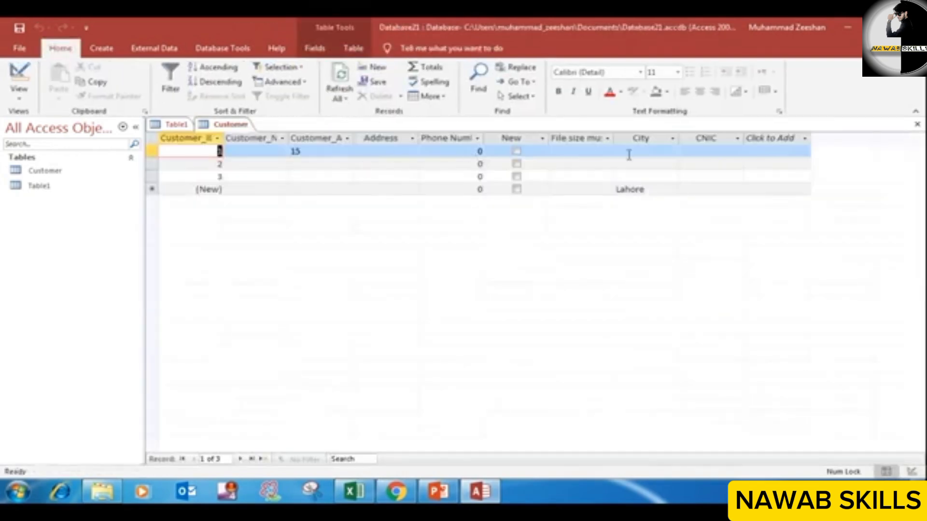
# Step: Try to enter a sample CNIC number in the first record's CNIC field and save the table
pyautogui.click(726, 152)
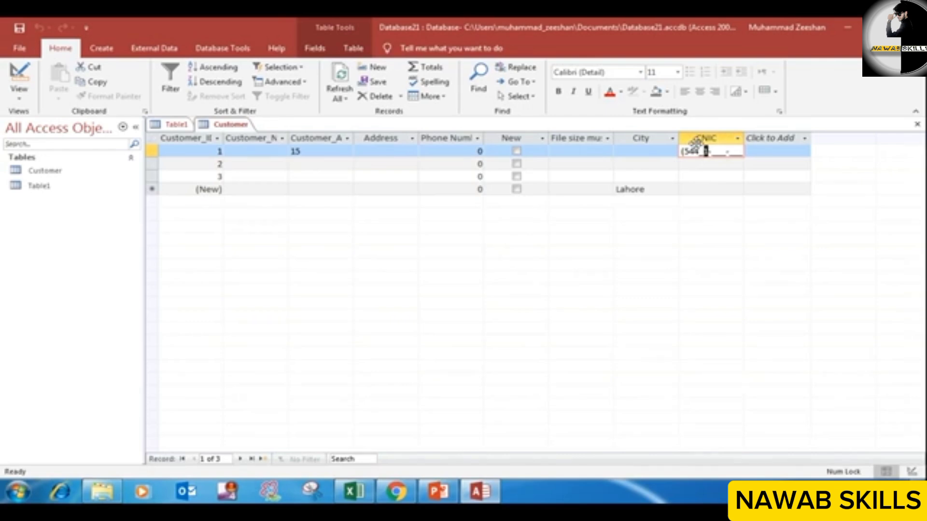
pyautogui.write('1')
pyautogui.write('57')
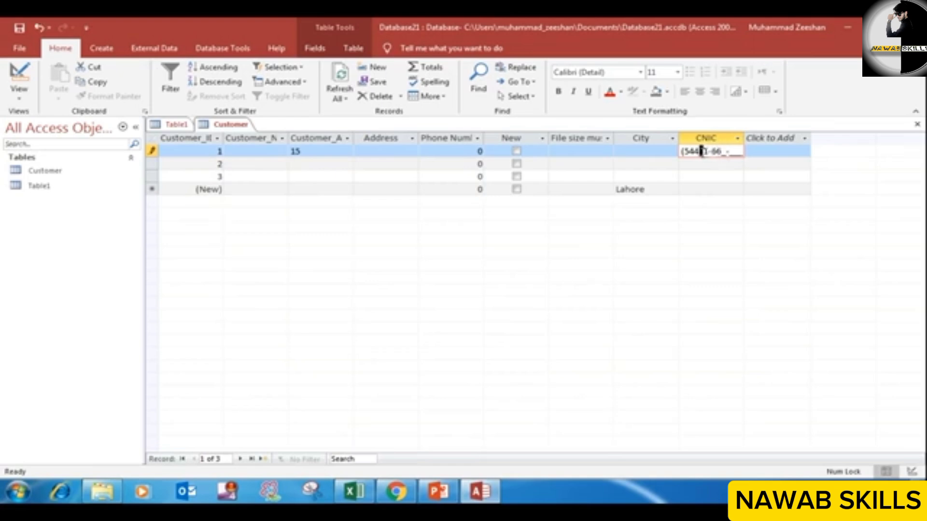
pyautogui.write('6678')
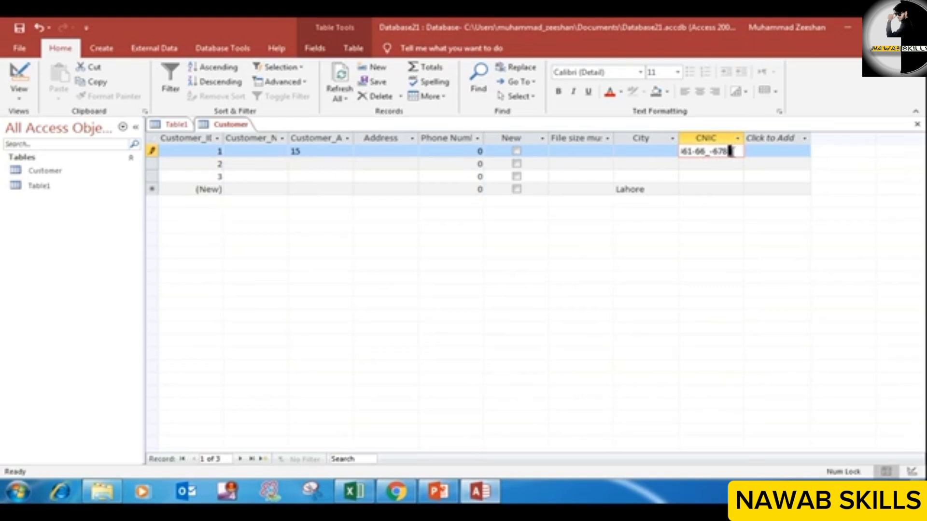
pyautogui.write('7')
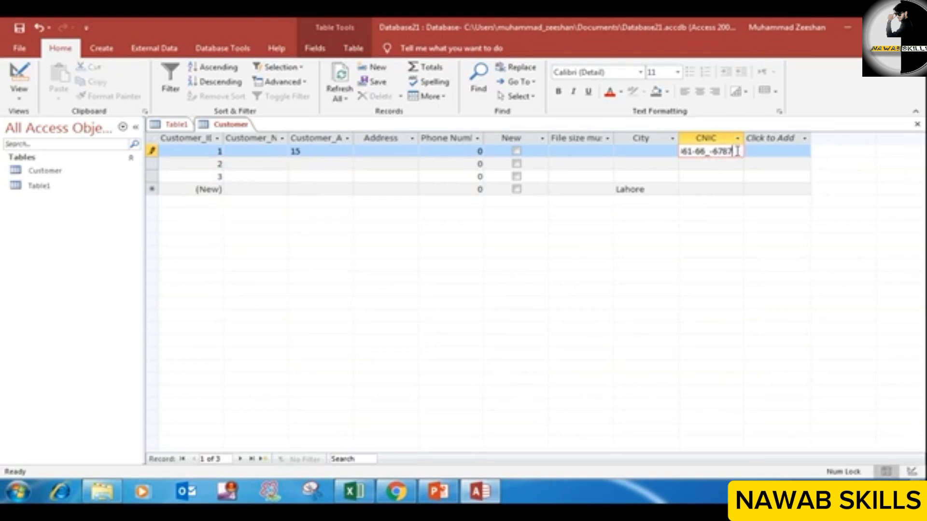
pyautogui.click(697, 152)
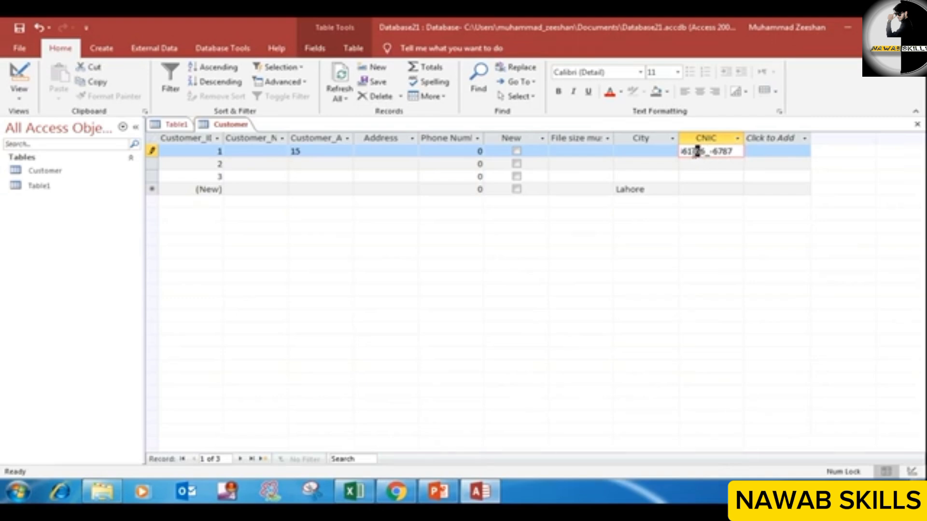
pyautogui.moveTo(694, 152); pyautogui.dragTo(733, 152)
pyautogui.click(708, 151)
pyautogui.rightClick(221, 125)
pyautogui.click(249, 131)
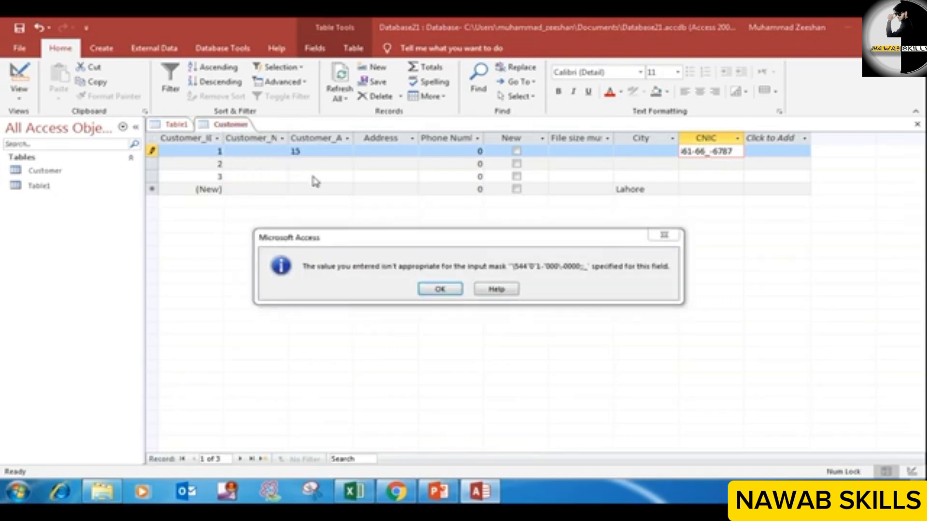
pyautogui.click(428, 288)
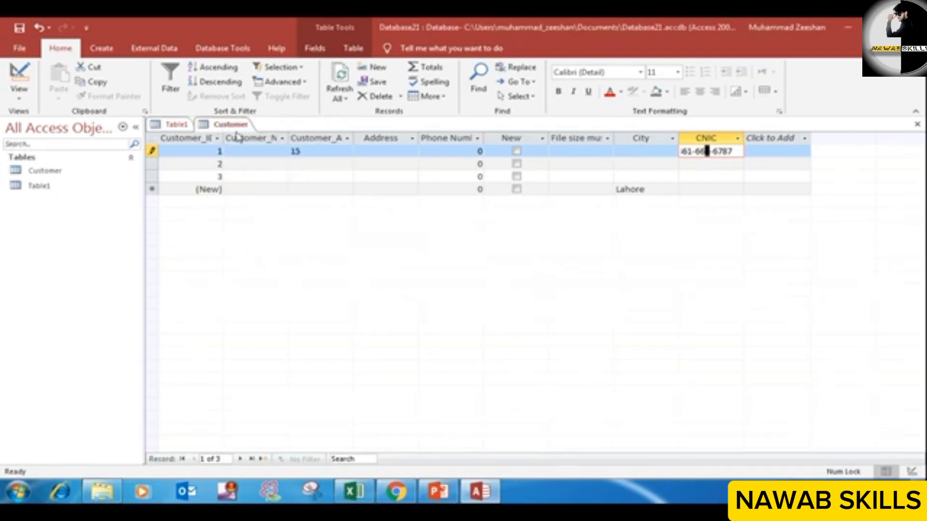
# Step: Return the Customer table to Design View and add a field named Password with the Short Text data type below CNIC
pyautogui.rightClick(233, 127)
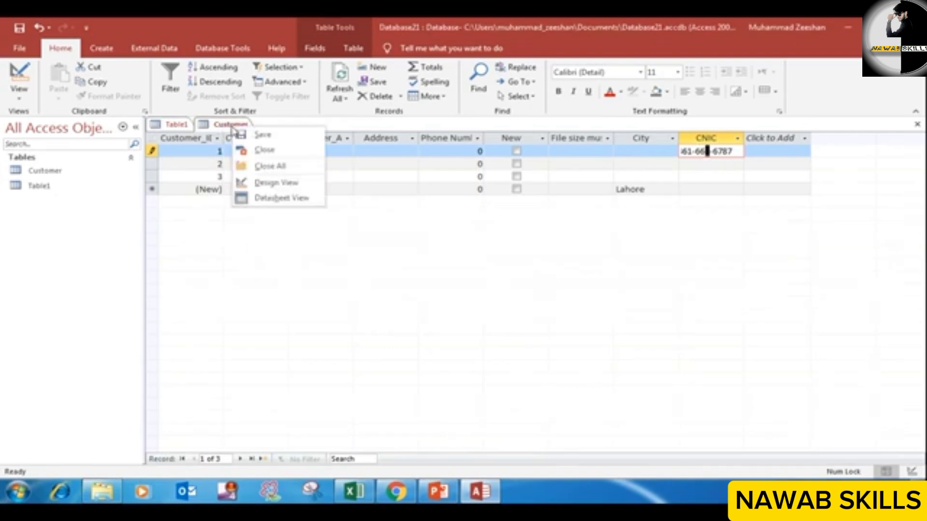
pyautogui.click(264, 182)
pyautogui.click(456, 295)
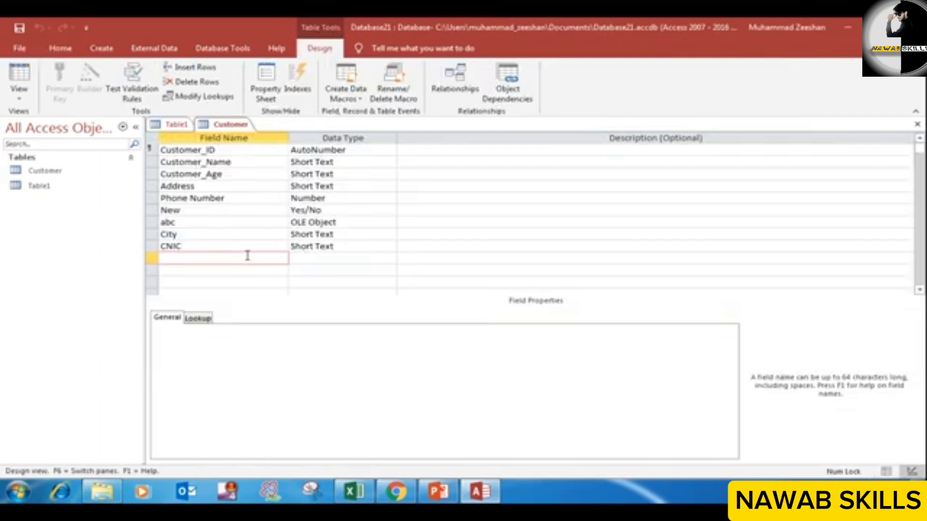
pyautogui.write('Password')
pyautogui.click(320, 256)
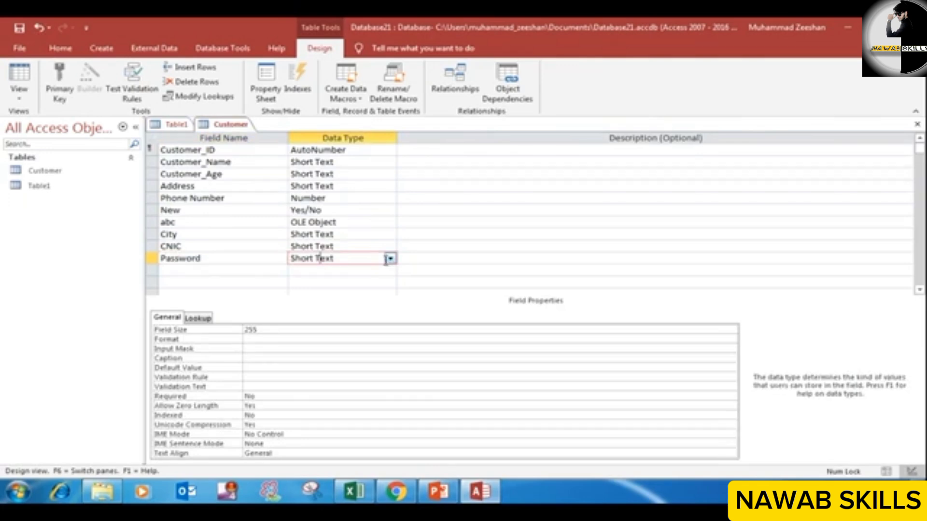
# Step: Apply the Password input mask to the Password field with the Input Mask Wizard, saving the table and trying a sample password
pyautogui.click(265, 345)
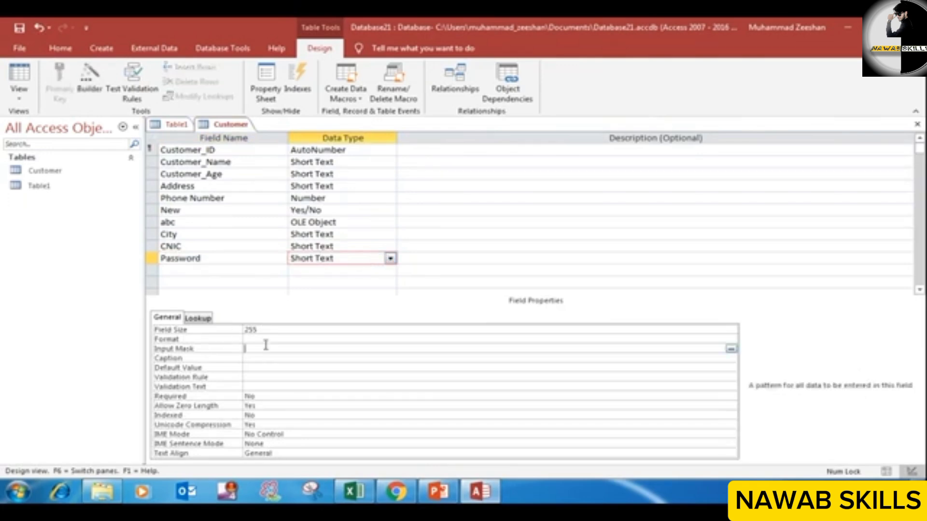
pyautogui.click(731, 349)
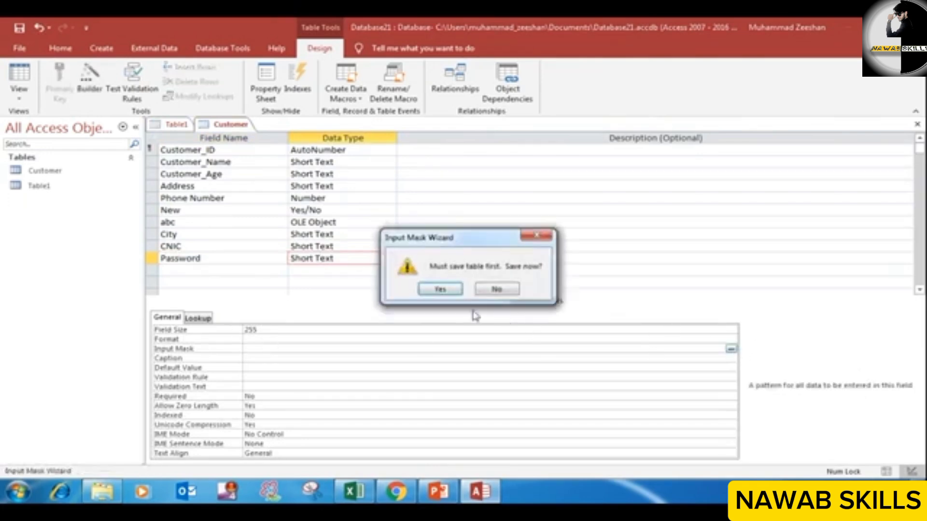
pyautogui.click(440, 289)
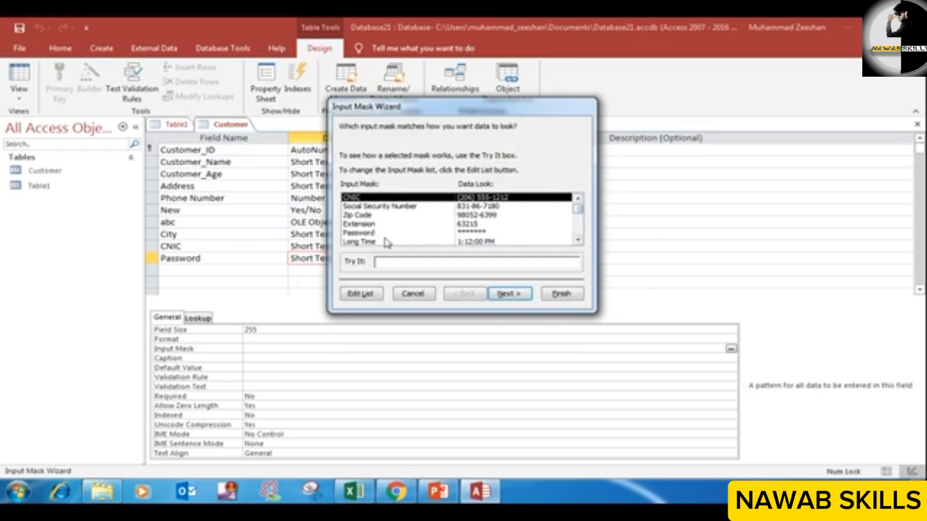
pyautogui.click(461, 234)
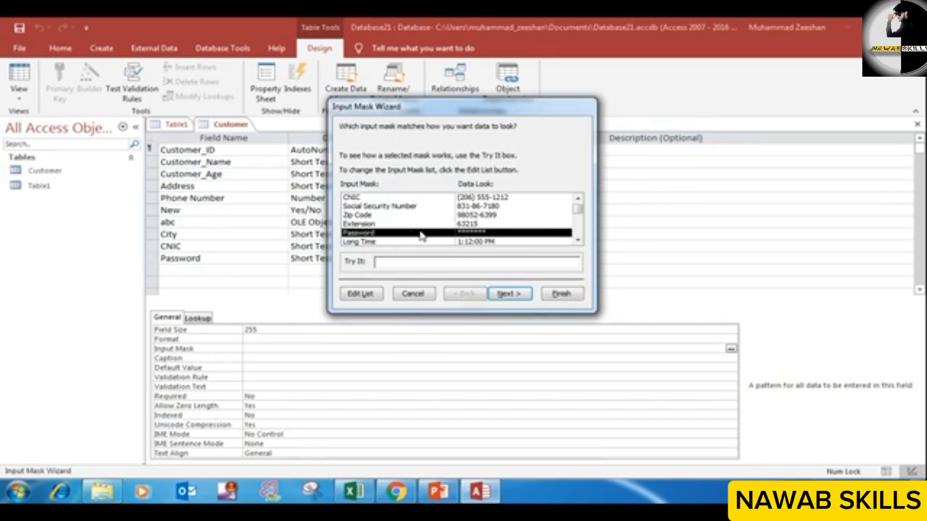
pyautogui.click(404, 263)
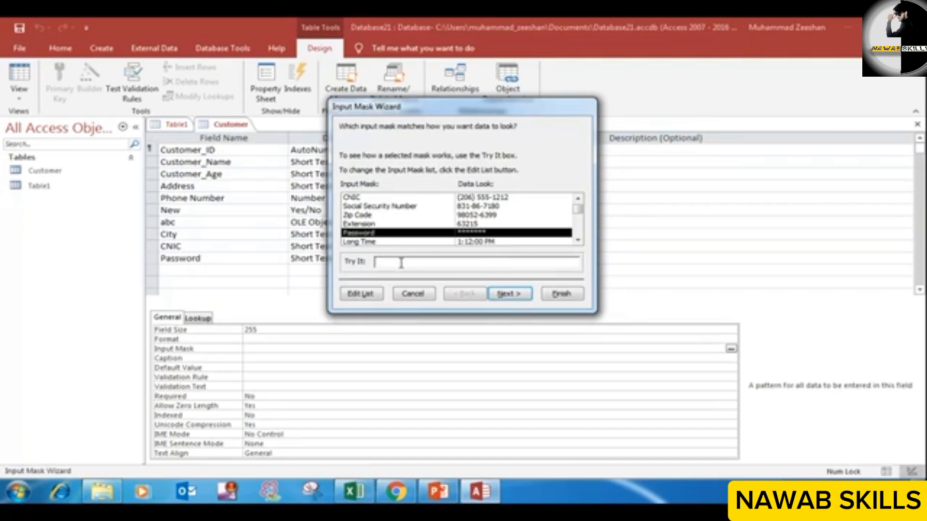
pyautogui.write('*******')
pyautogui.click(555, 294)
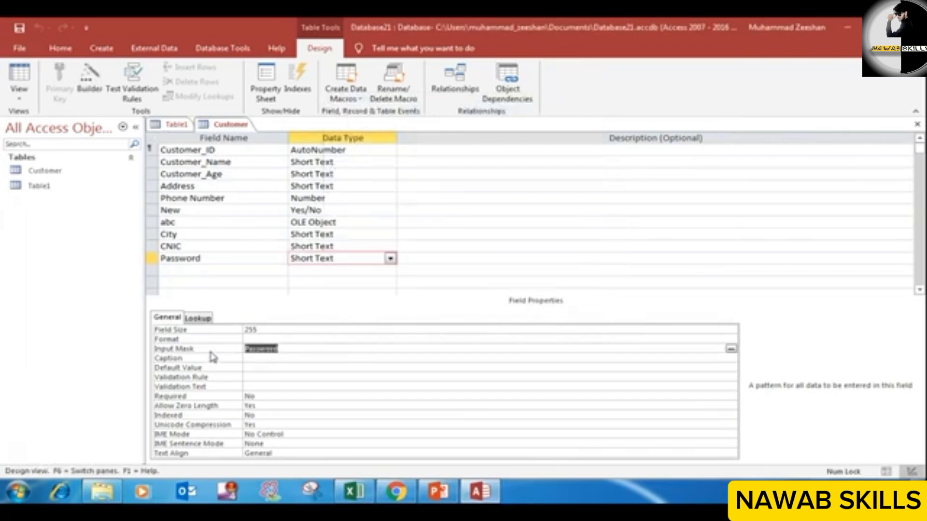
# Step: Save the Customer table and enter a sample password in the first record's Password field in Datasheet View
pyautogui.rightClick(218, 125)
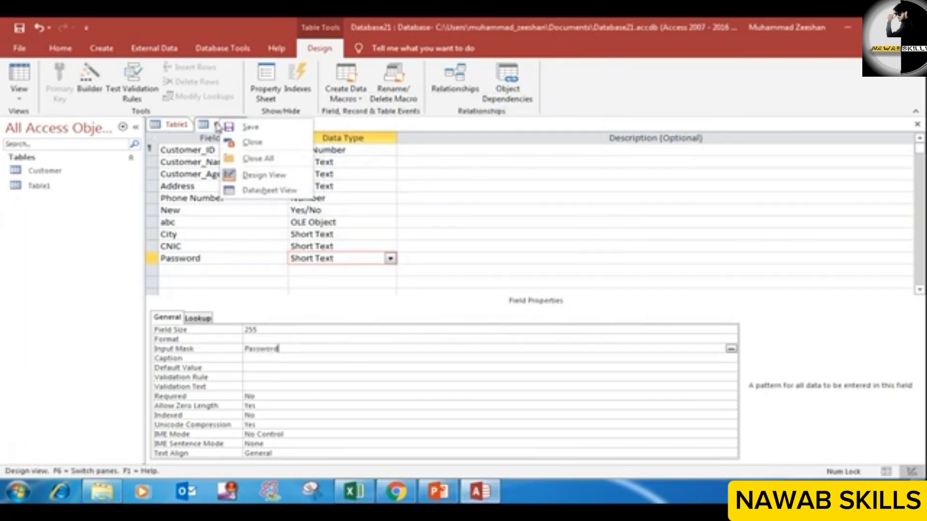
pyautogui.click(266, 126)
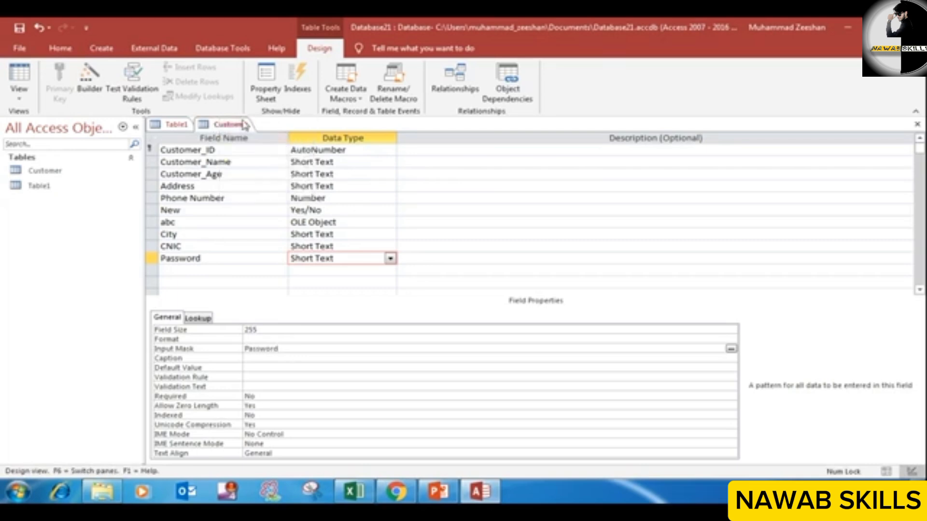
pyautogui.rightClick(244, 125)
pyautogui.click(270, 190)
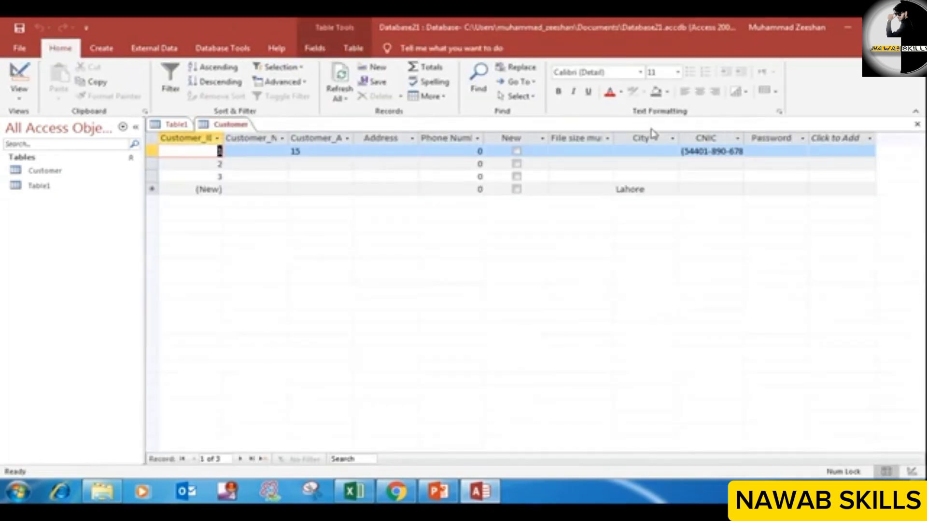
pyautogui.click(756, 151)
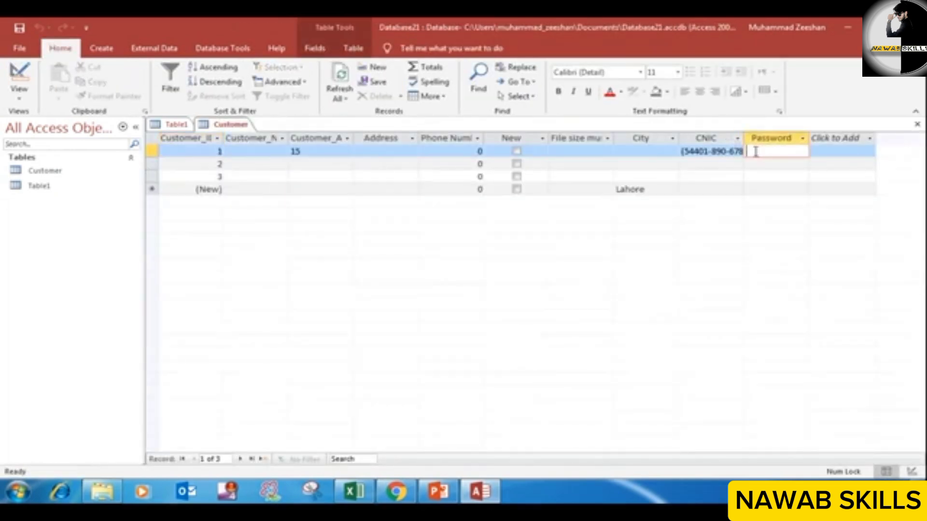
pyautogui.write('123456789')
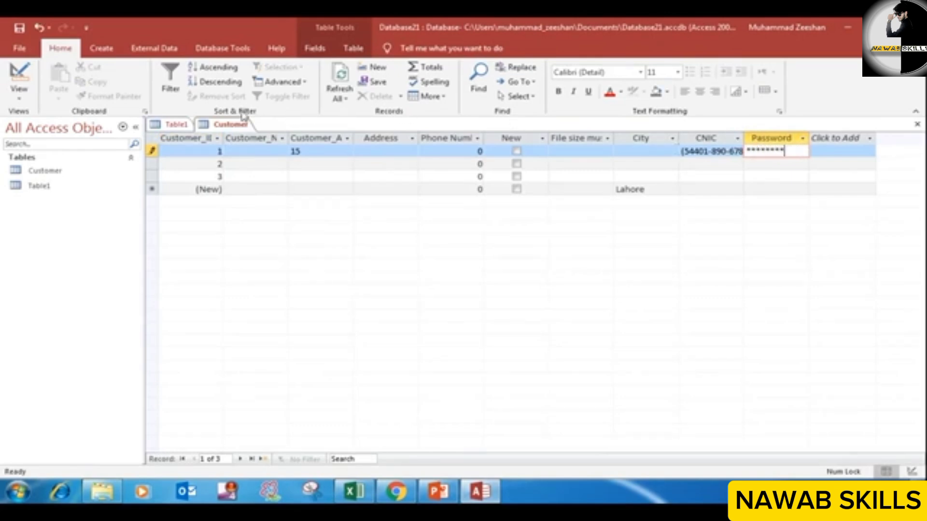
# Step: Return the Customer table to Design View and examine the masks the Input Mask Wizard offers for the Password field without applying one
pyautogui.rightClick(234, 125)
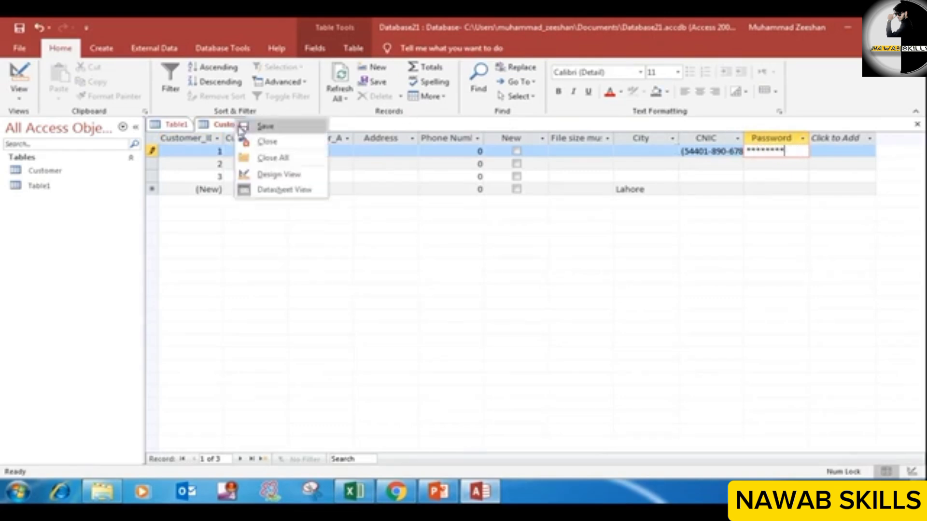
pyautogui.click(300, 182)
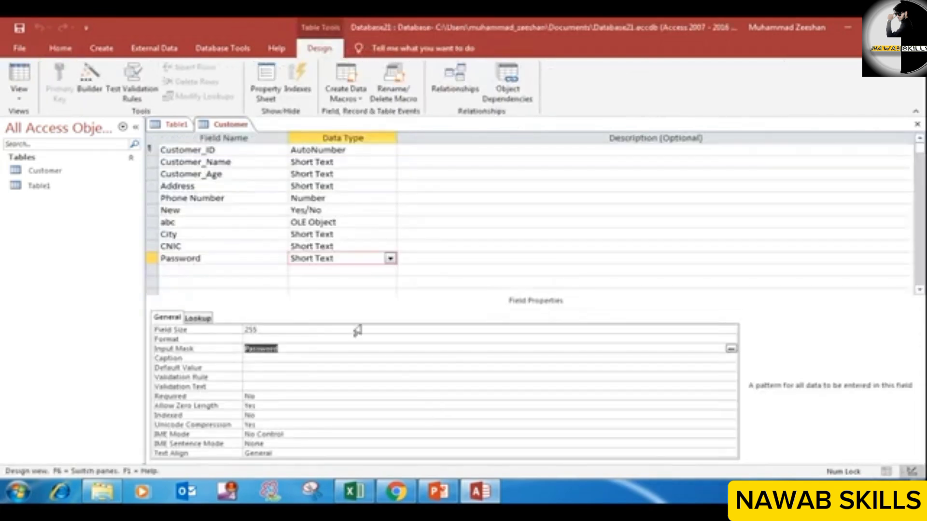
pyautogui.click(731, 349)
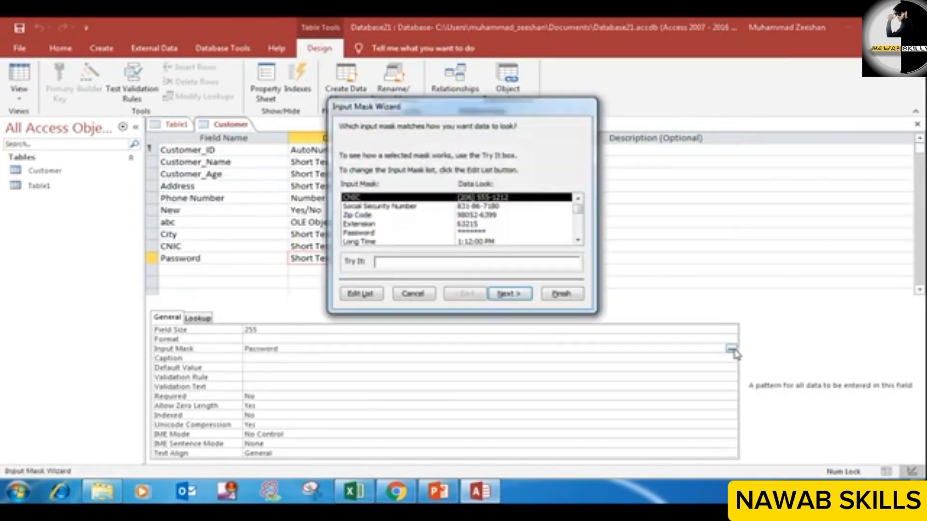
pyautogui.click(371, 224)
pyautogui.scroll(-1, 432, 221)
pyautogui.scroll(-2, 429, 235)
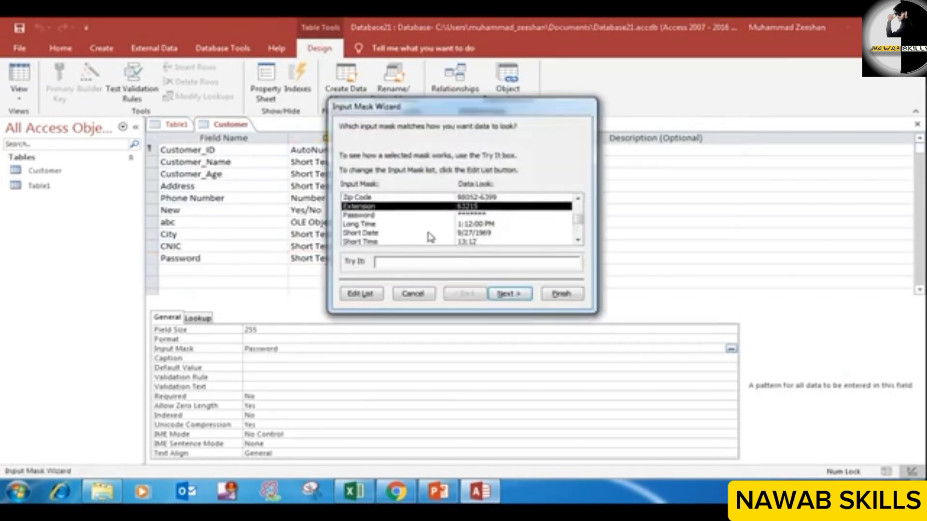
pyautogui.scroll(-1, 374, 224)
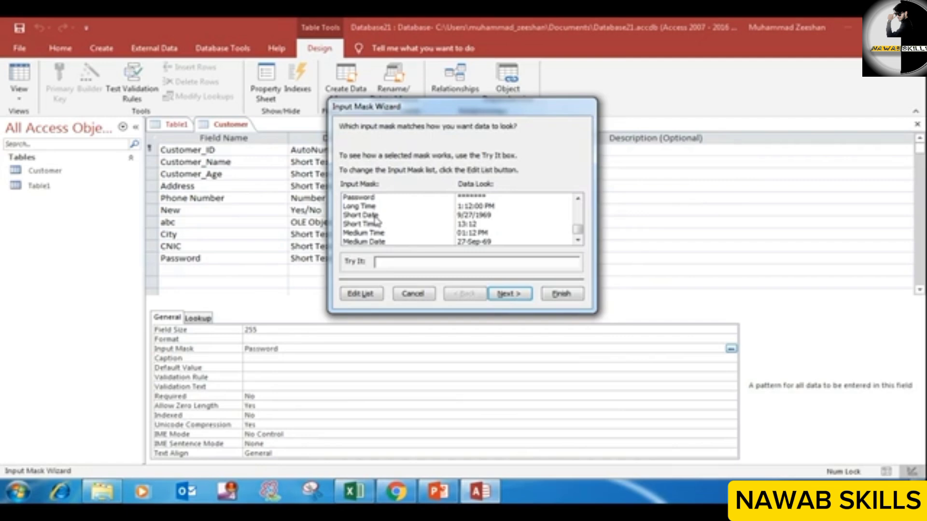
pyautogui.scroll(2, 444, 233)
pyautogui.scroll(2, 444, 232)
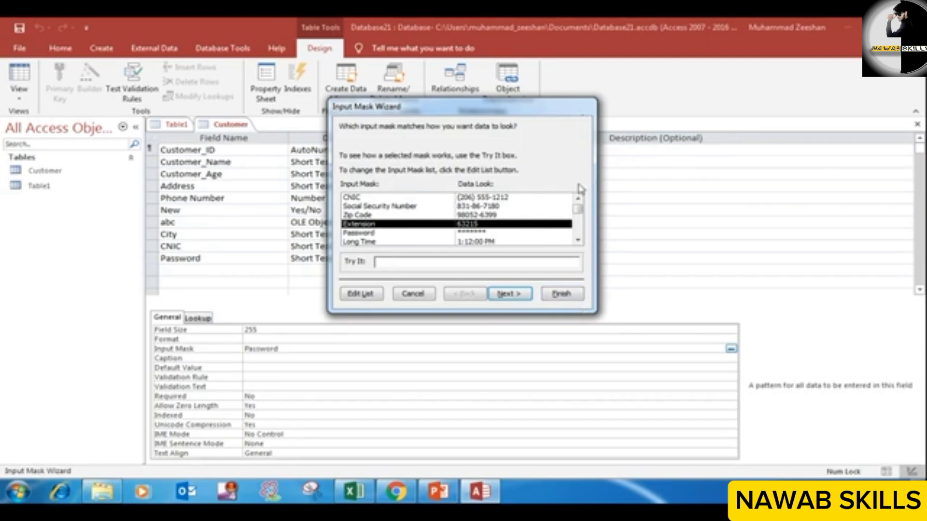
pyautogui.click(413, 293)
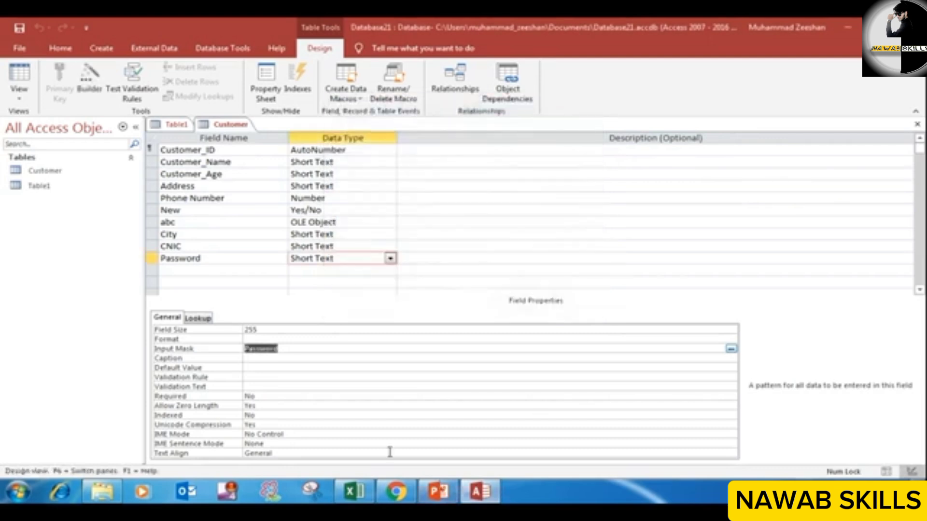
# Step: Review the Password field's Field Size and Caption descriptions, and switch briefly to PowerPoint to view the slide on Input Mask and Validation Rule
pyautogui.click(182, 331)
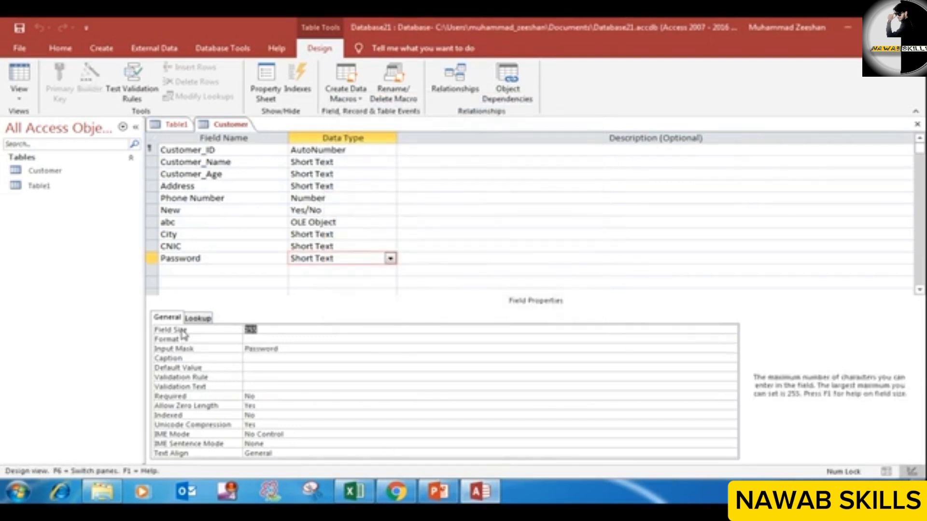
pyautogui.click(185, 360)
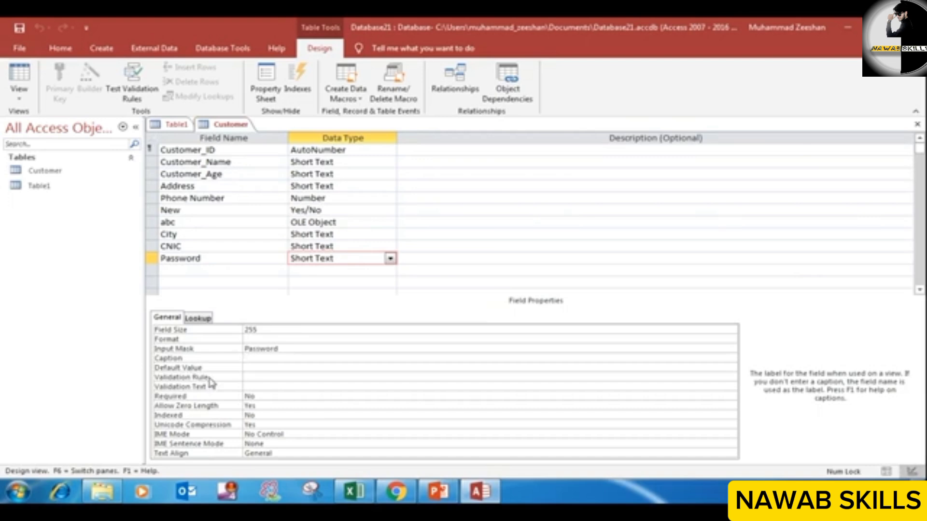
pyautogui.click(448, 497)
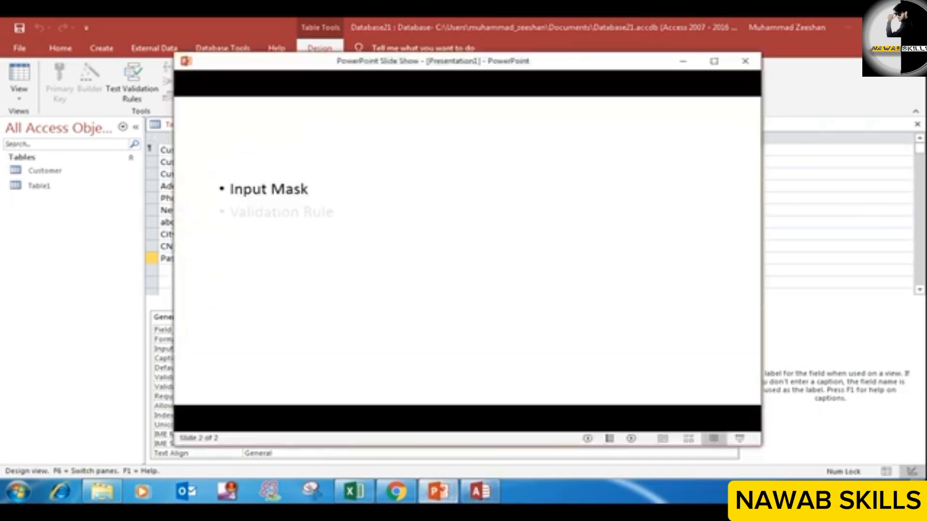
pyautogui.click(681, 62)
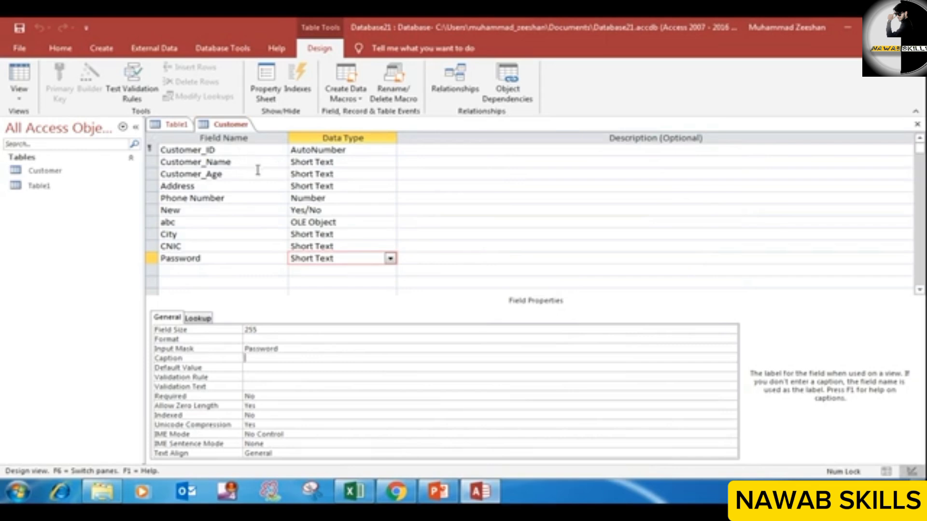
# Step: Set the Customer_Age field's validation rule to >18 and its validation text to "You are not allowed for order"
pyautogui.click(306, 173)
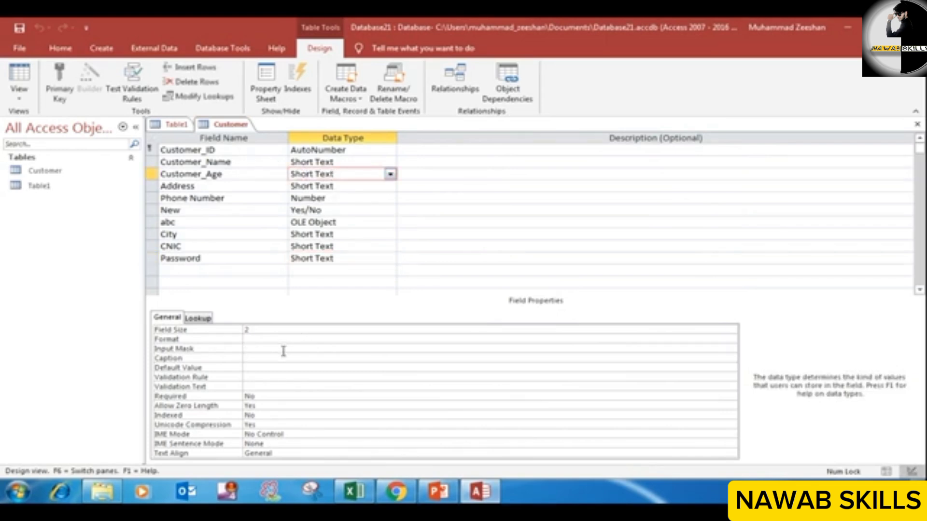
pyautogui.click(265, 375)
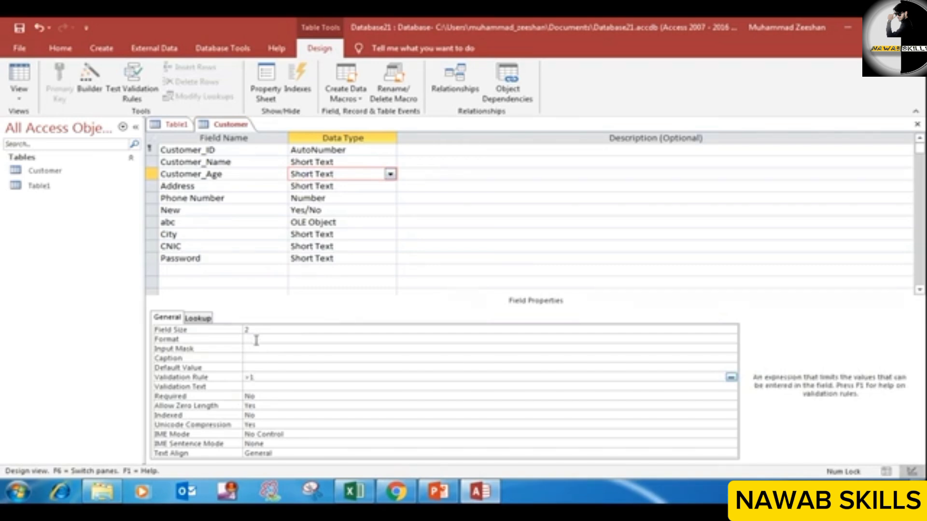
pyautogui.click(262, 386)
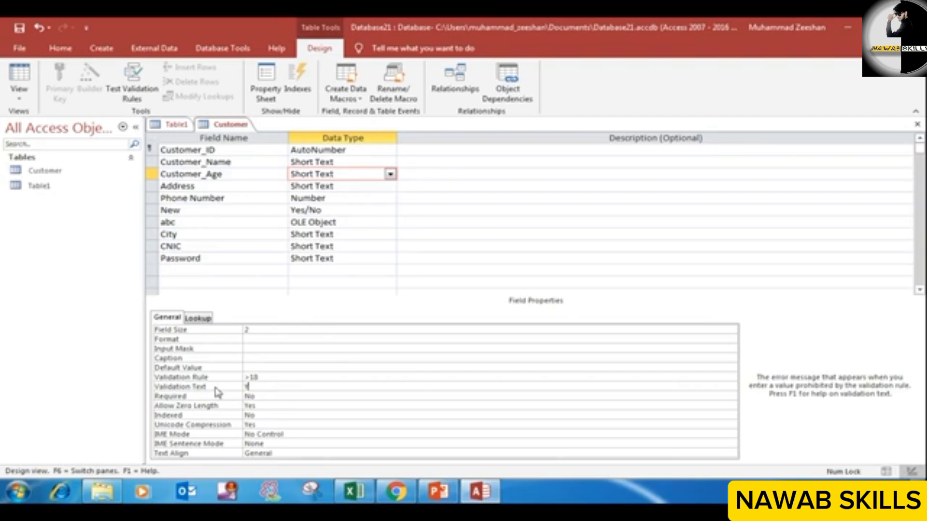
pyautogui.click(437, 491)
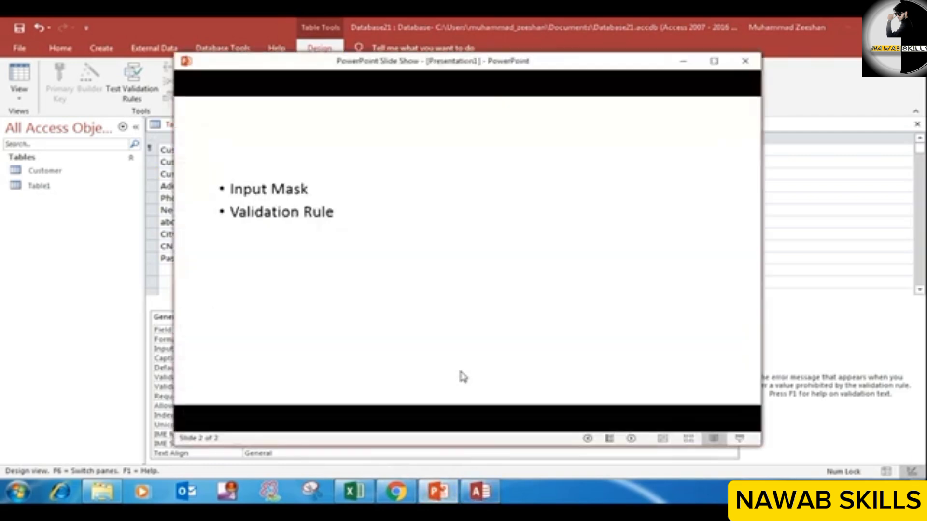
pyautogui.click(462, 377)
pyautogui.click(682, 61)
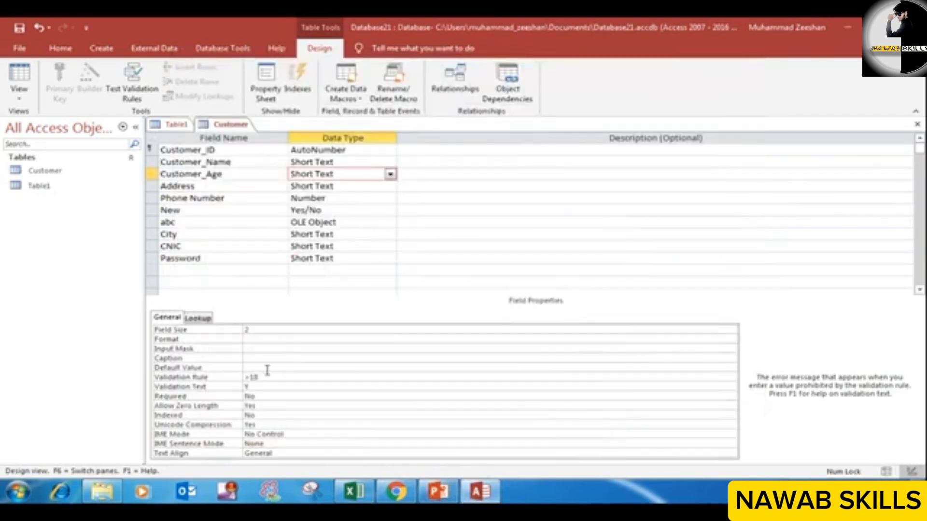
pyautogui.write('You are not allowed for order')
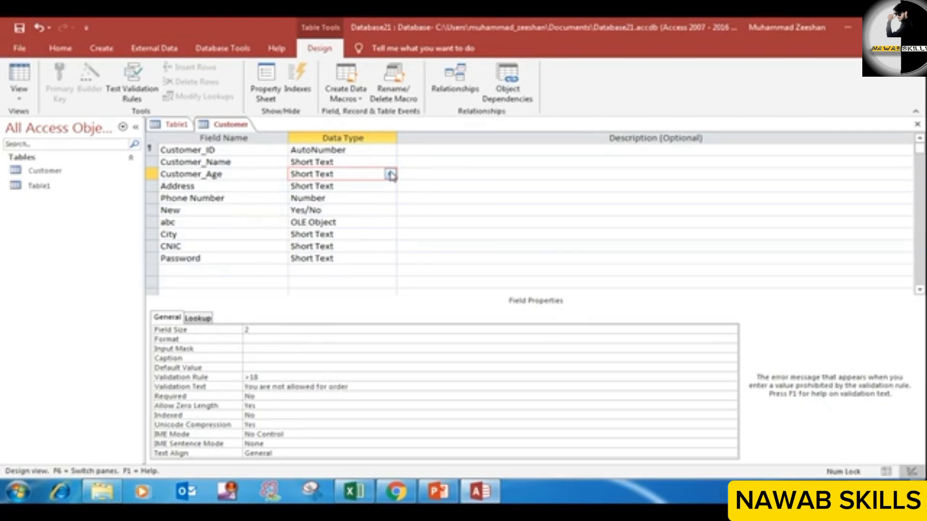
# Step: Save the Customer table design, choosing to test the existing data against the new validation rule
pyautogui.rightClick(237, 126)
pyautogui.click(261, 135)
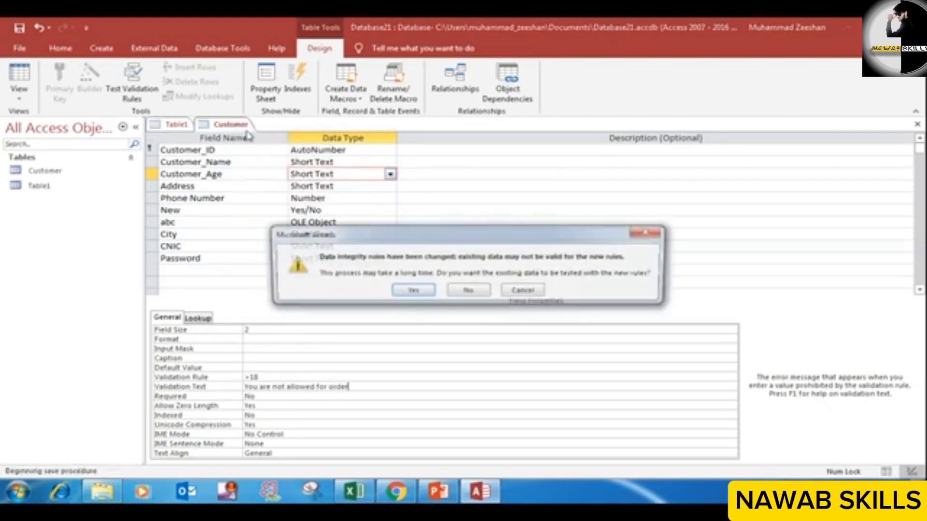
pyautogui.click(420, 292)
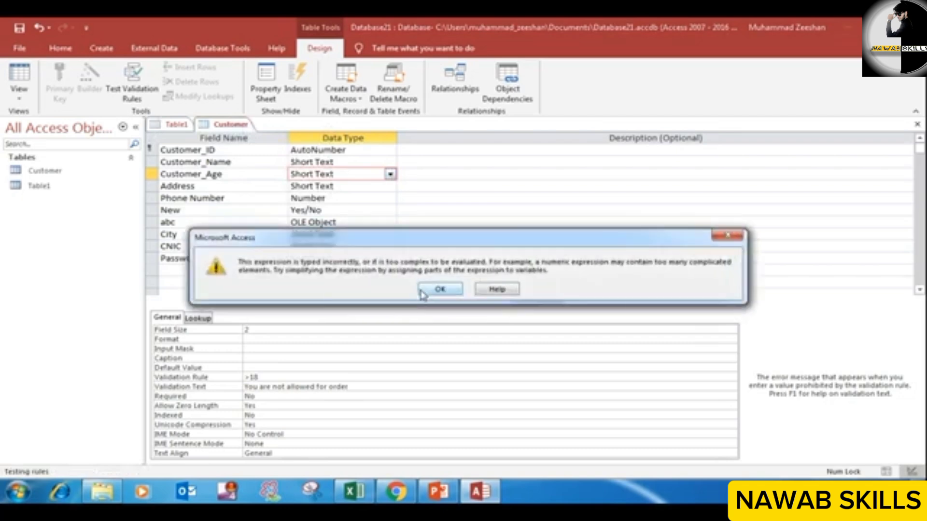
pyautogui.click(436, 293)
pyautogui.click(469, 302)
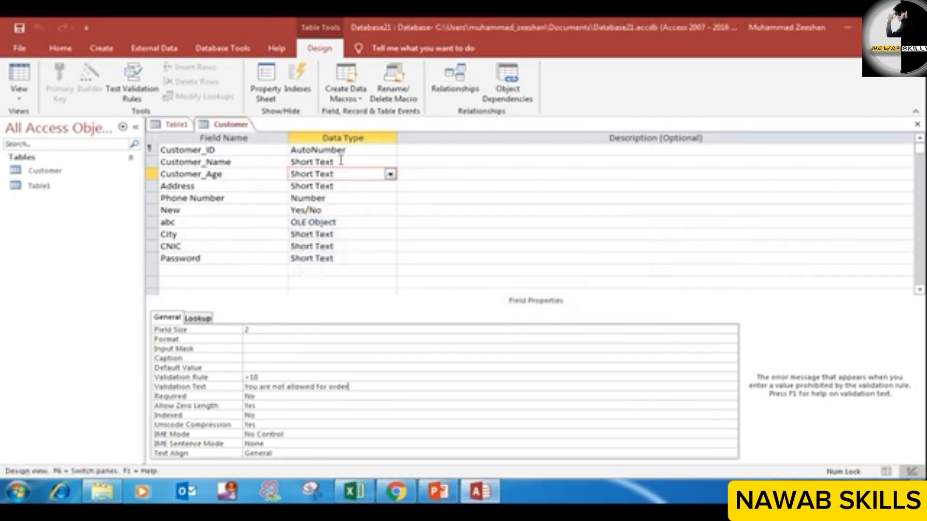
# Step: Save the changed validation rule once more with existing data tested, and show the Customer table in Datasheet View
pyautogui.rightClick(219, 124)
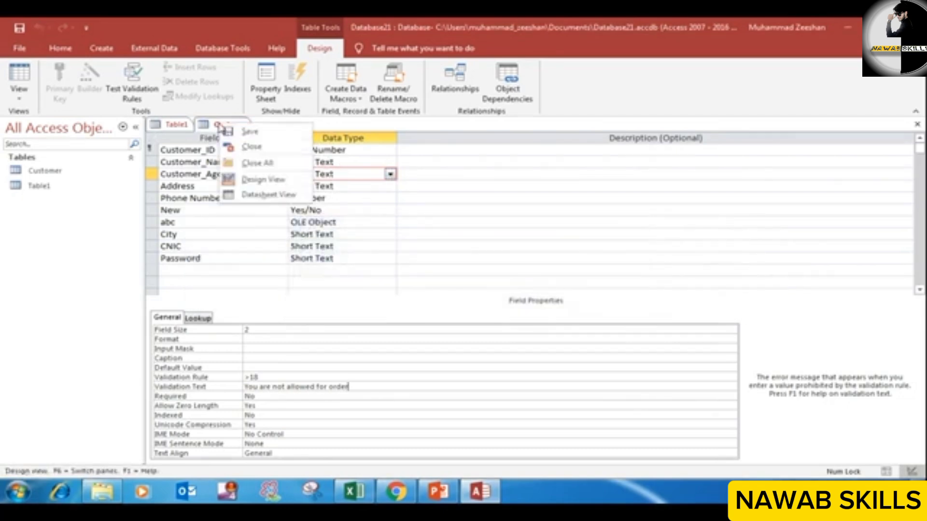
pyautogui.click(265, 194)
pyautogui.click(440, 290)
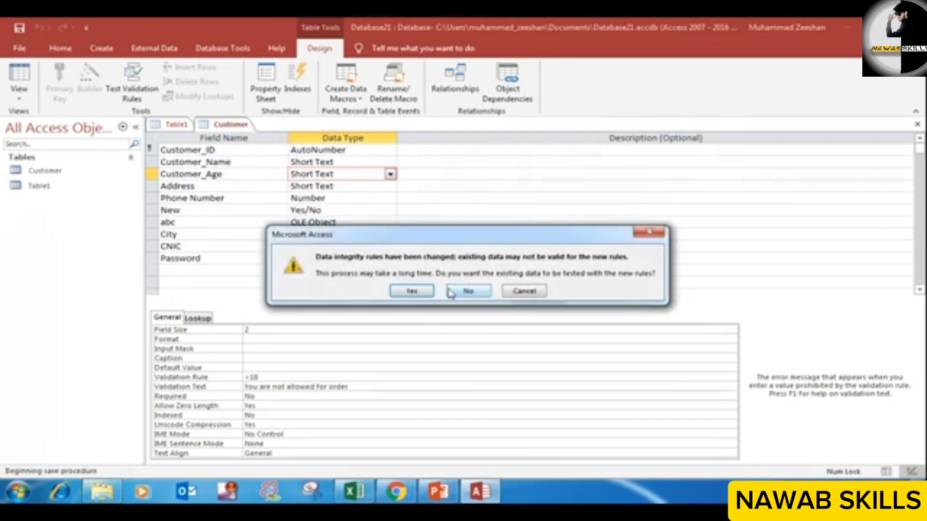
pyautogui.click(428, 293)
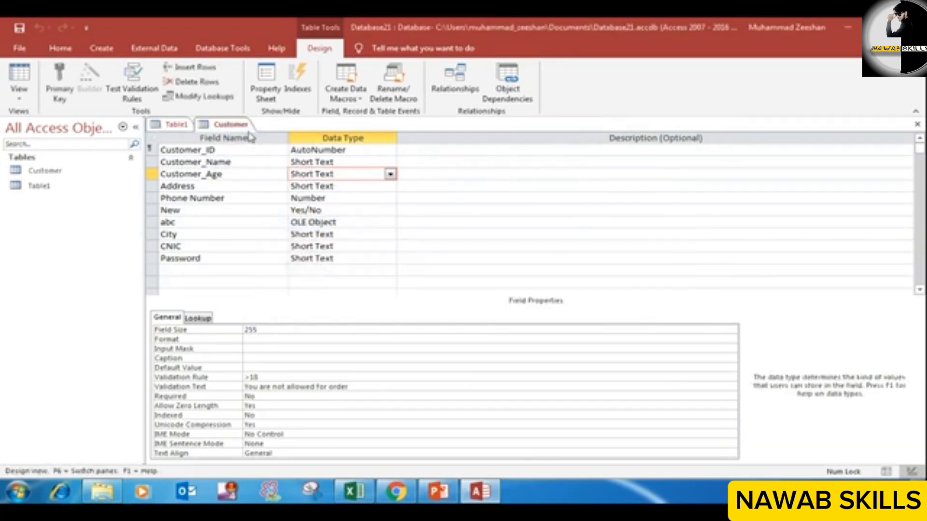
pyautogui.rightClick(233, 124)
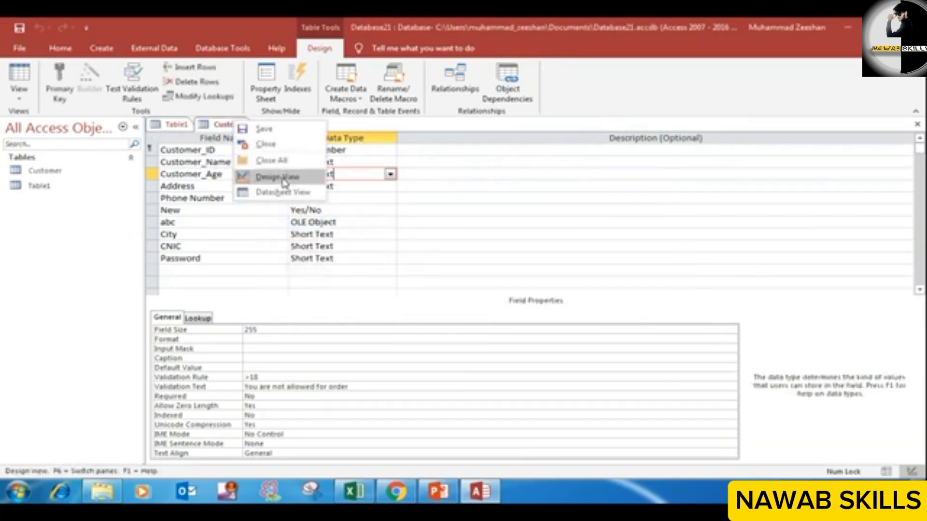
pyautogui.click(288, 193)
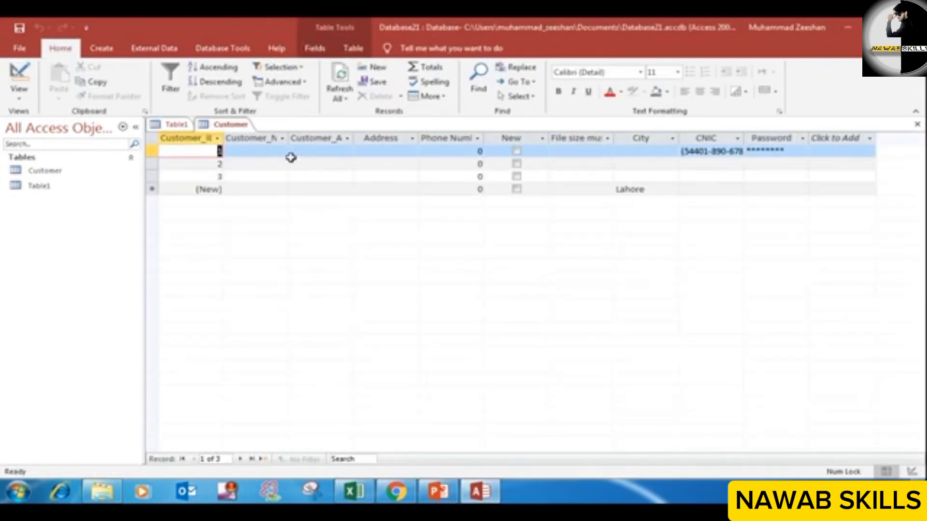
# Step: Try to enter 14 as the first record's Customer_Age to test the validation rule
pyautogui.click(326, 150)
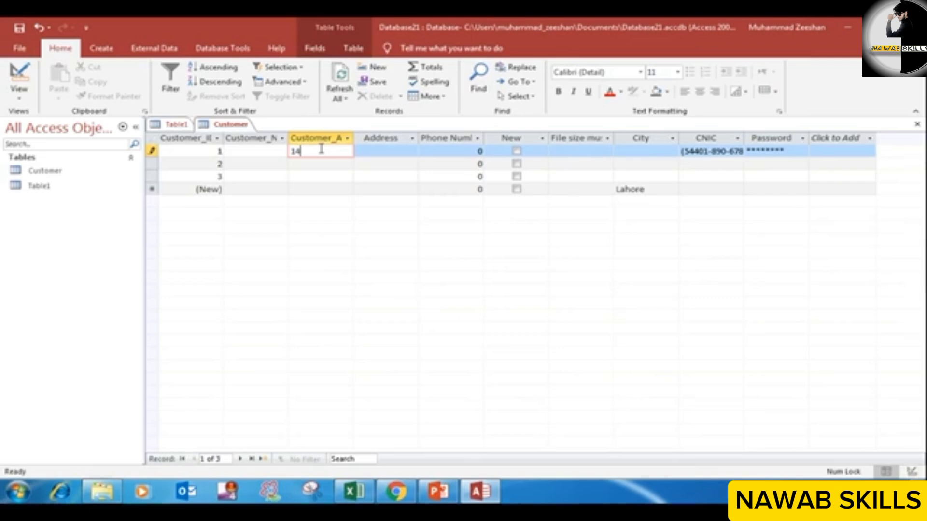
pyautogui.click(370, 152)
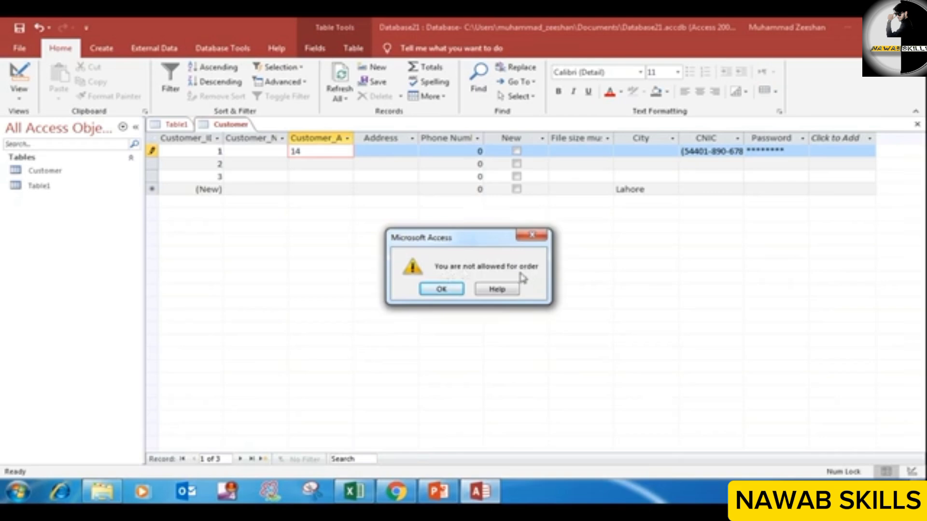
pyautogui.click(451, 289)
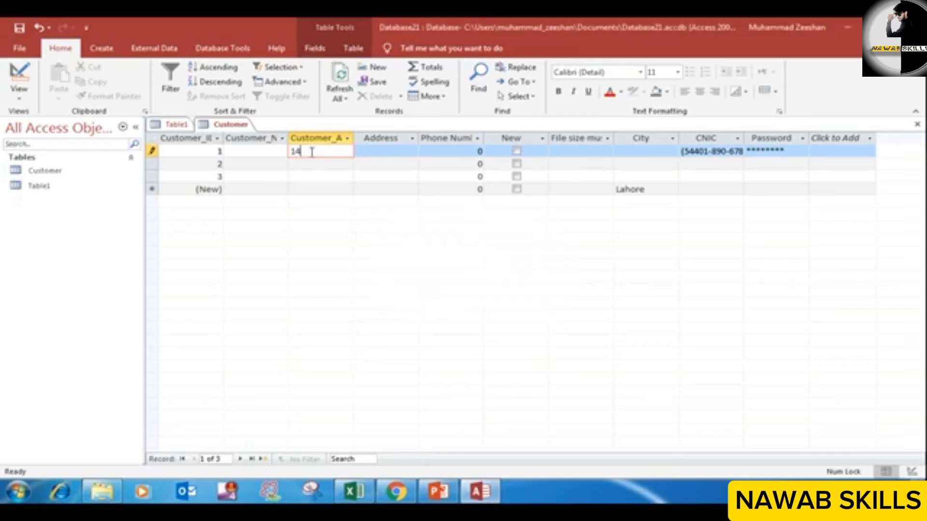
# Step: Set the first record's Customer_Age to 23 and move on to its Address field
pyautogui.moveTo(312, 152); pyautogui.dragTo(279, 153)
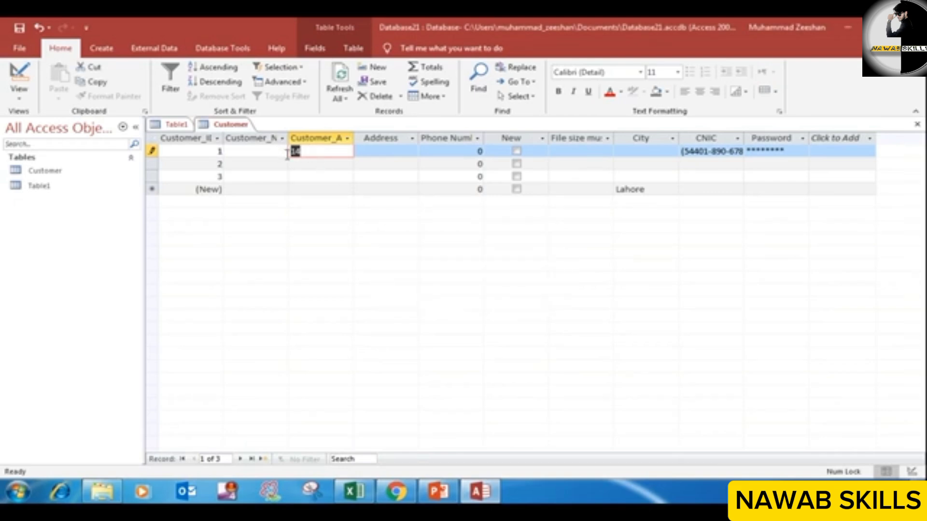
pyautogui.write('23')
pyautogui.click(386, 150)
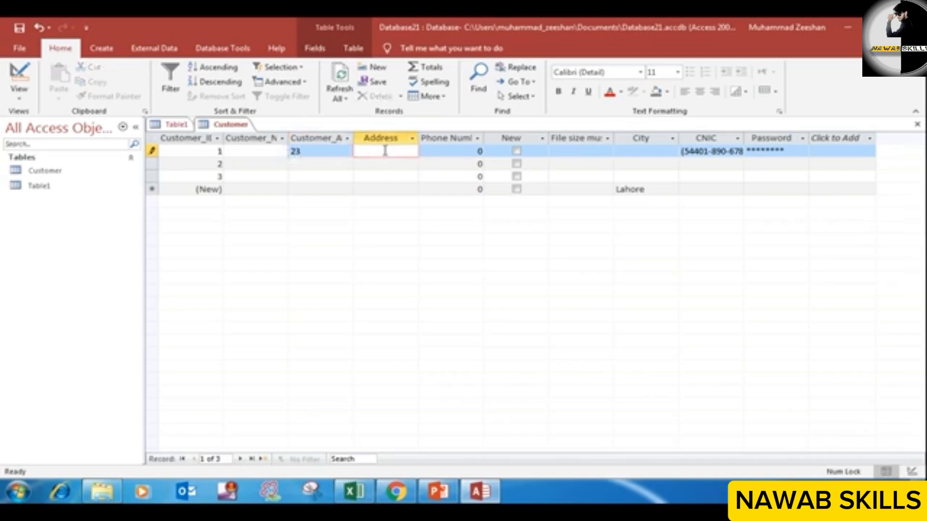
# Step: Open the Customer table in Design View and set the Required property of Customer_Age to Yes
pyautogui.click(326, 151)
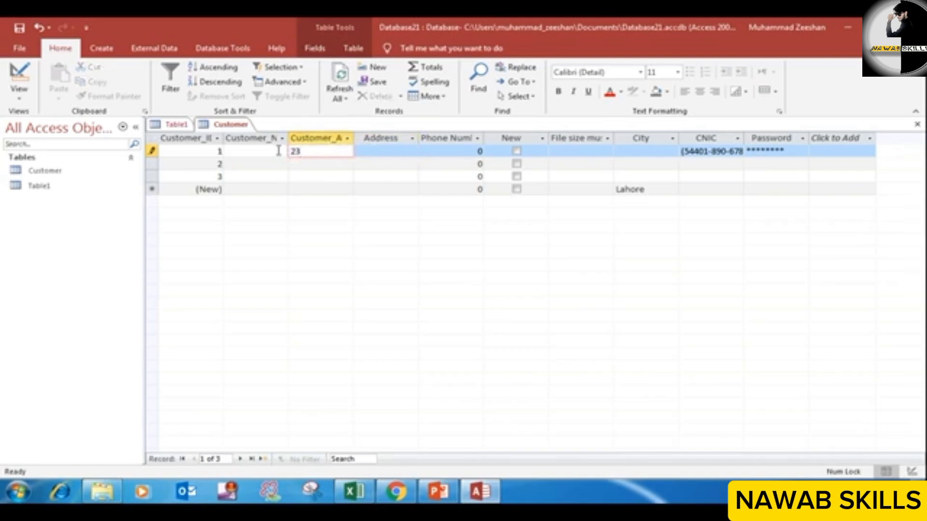
pyautogui.rightClick(230, 127)
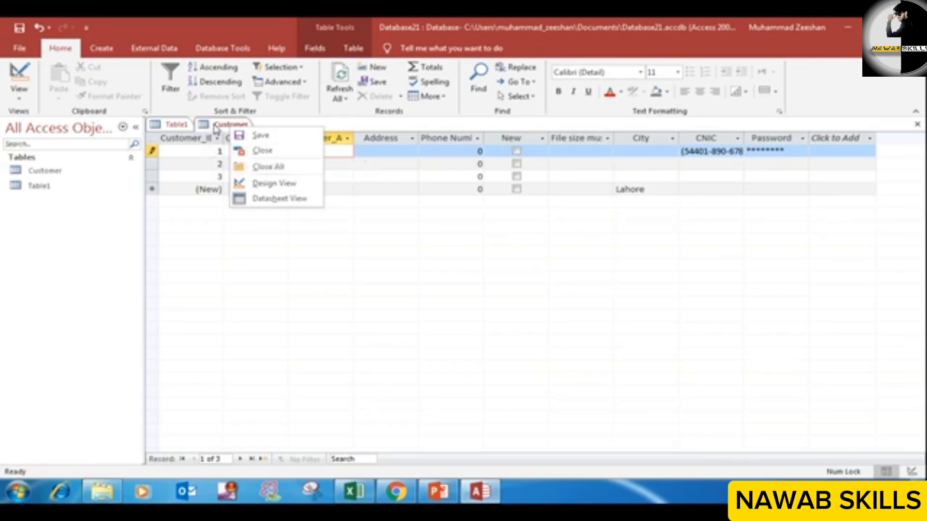
pyautogui.click(289, 188)
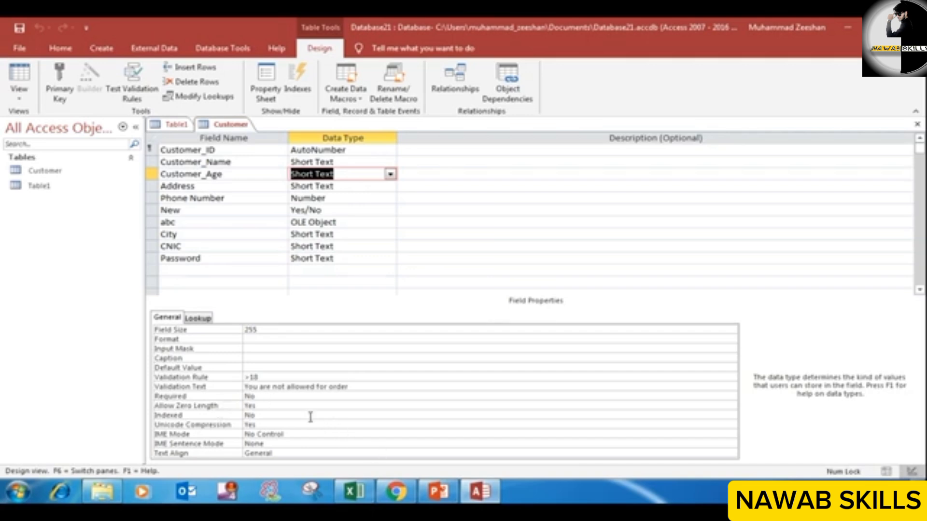
pyautogui.click(279, 398)
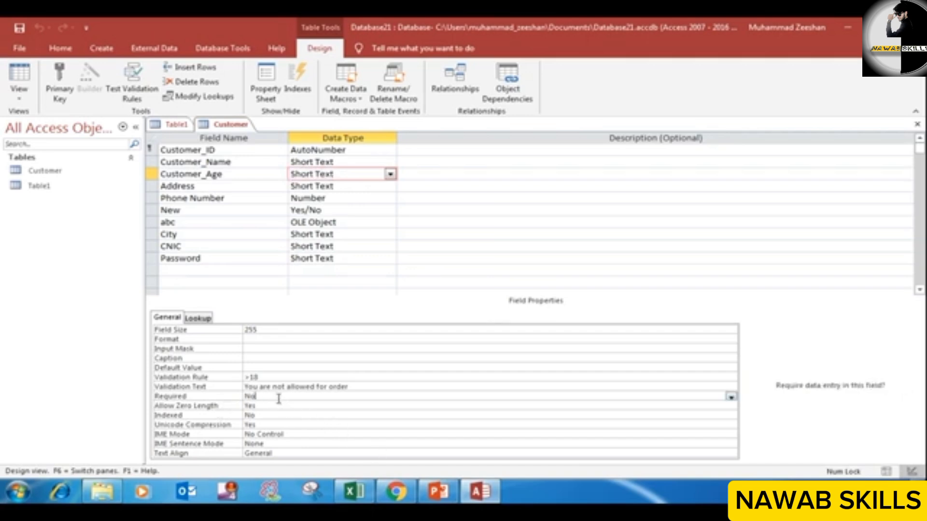
pyautogui.doubleClick(250, 397)
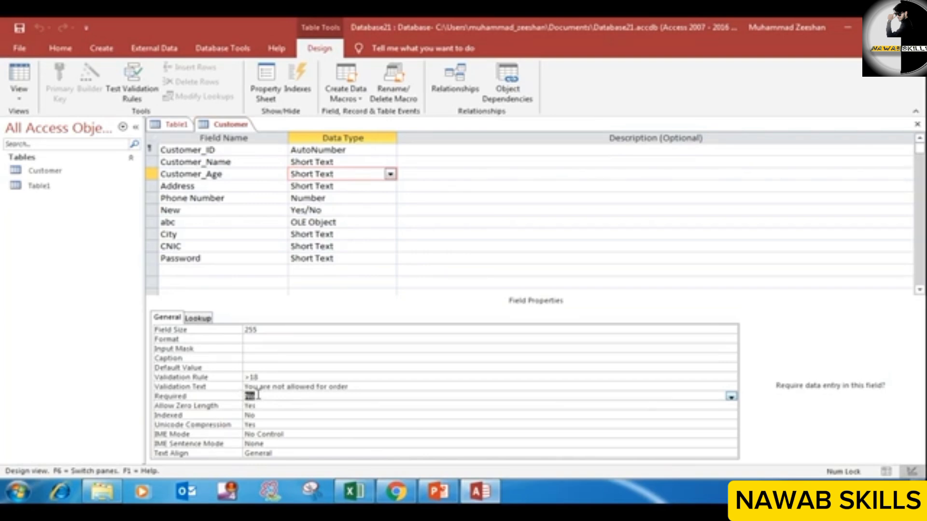
pyautogui.write('Yes')
pyautogui.click(222, 175)
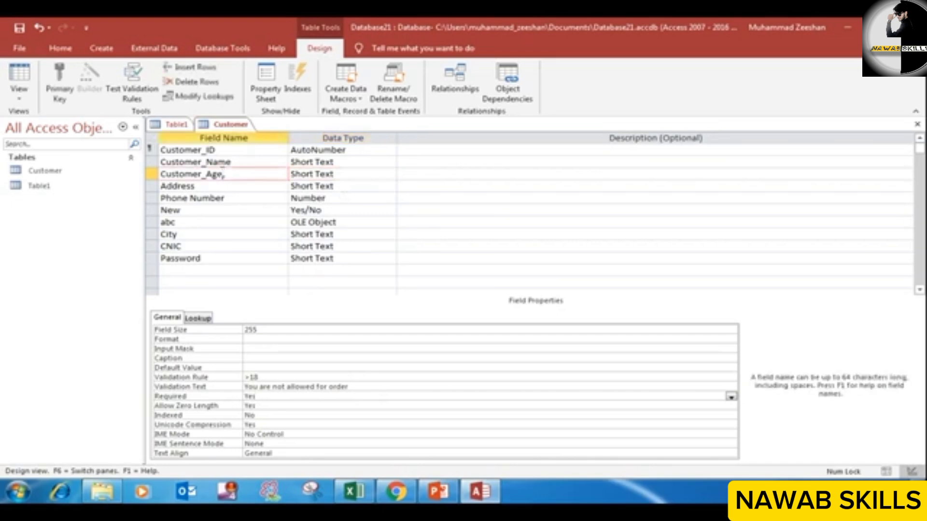
pyautogui.click(339, 174)
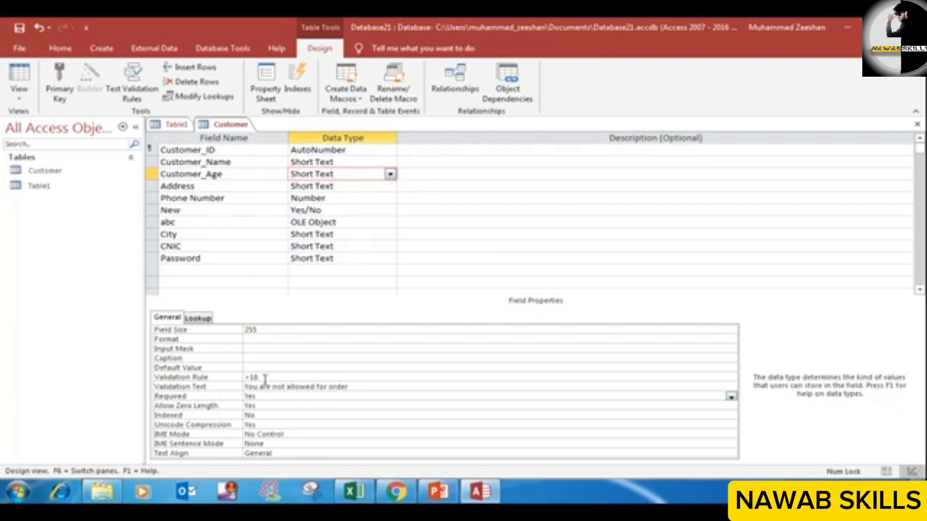
# Step: Save the Customer table design without testing the existing data against the changed rules, and show the table in Datasheet View
pyautogui.rightClick(221, 126)
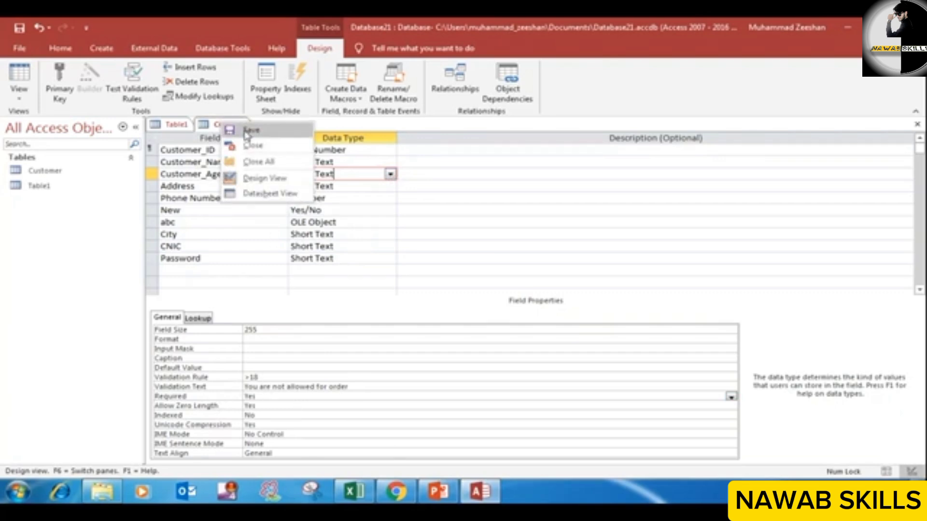
pyautogui.click(244, 129)
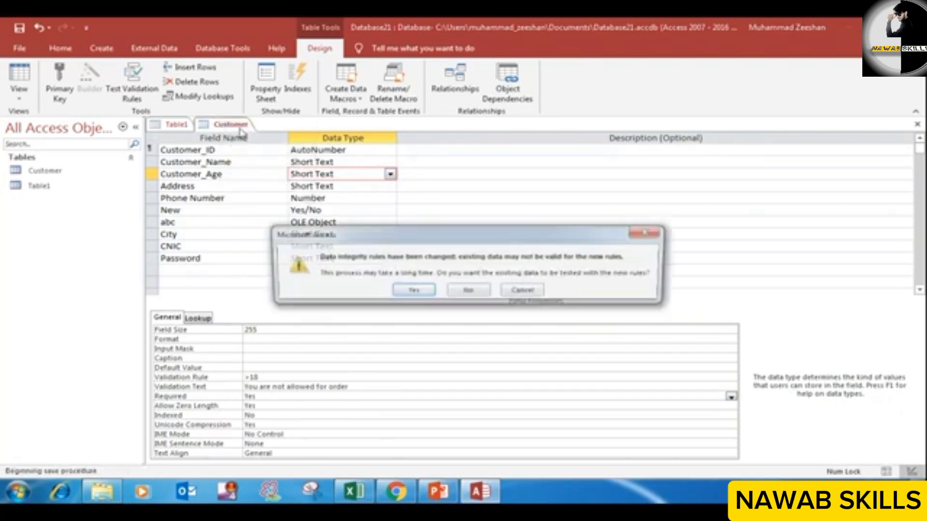
pyautogui.click(459, 294)
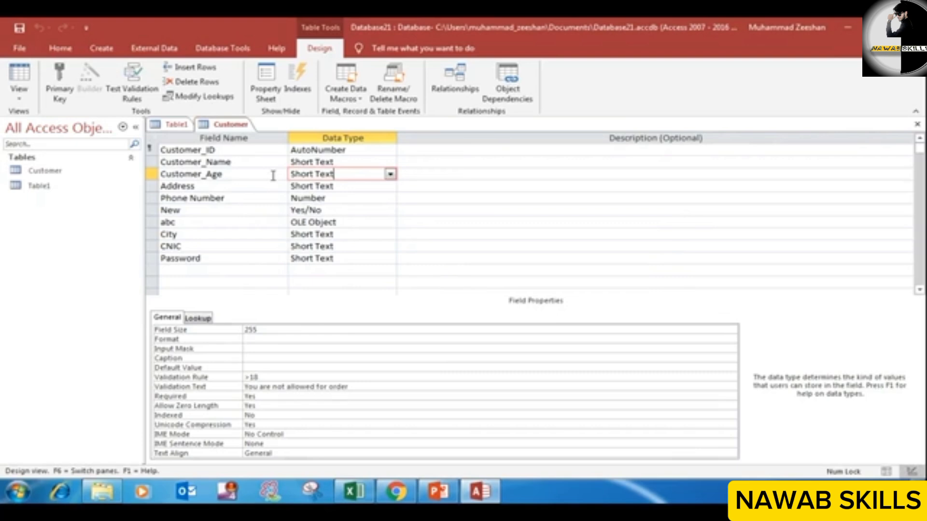
pyautogui.rightClick(241, 125)
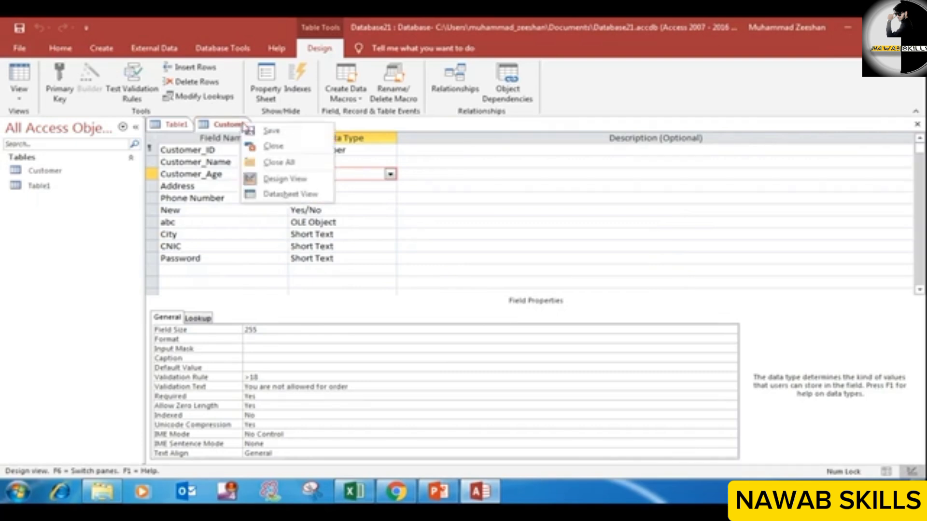
pyautogui.click(273, 132)
pyautogui.rightClick(238, 124)
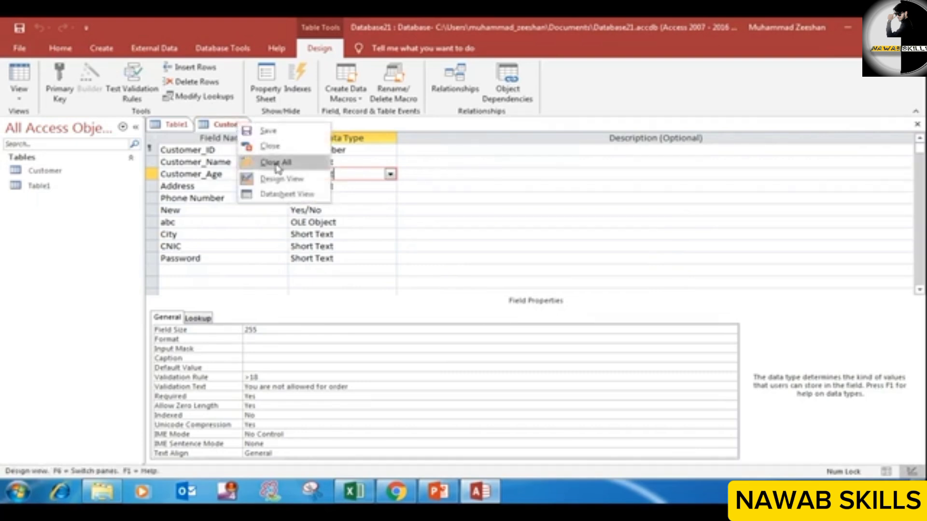
pyautogui.click(290, 195)
# Step: Start a new record with xyz as Customer_Name and skip Customer_Age, moving on to the Address field
pyautogui.click(324, 153)
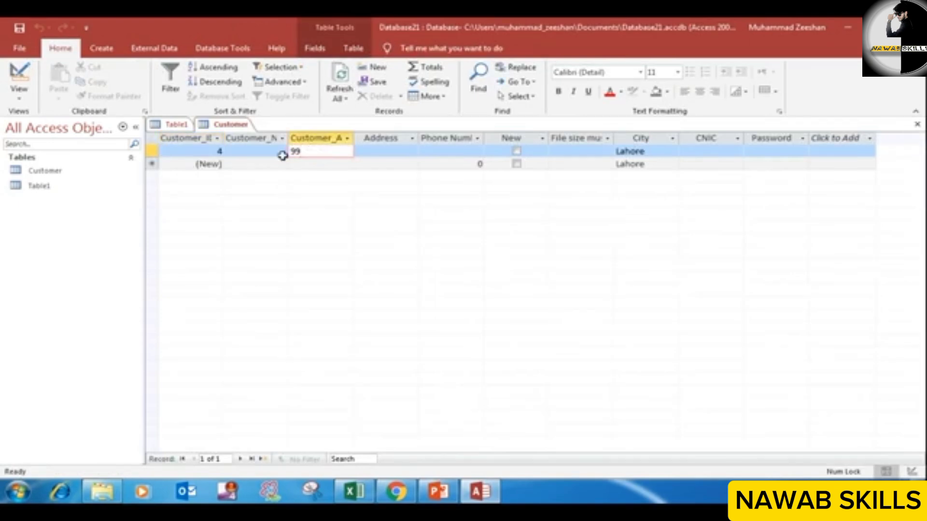
pyautogui.click(220, 164)
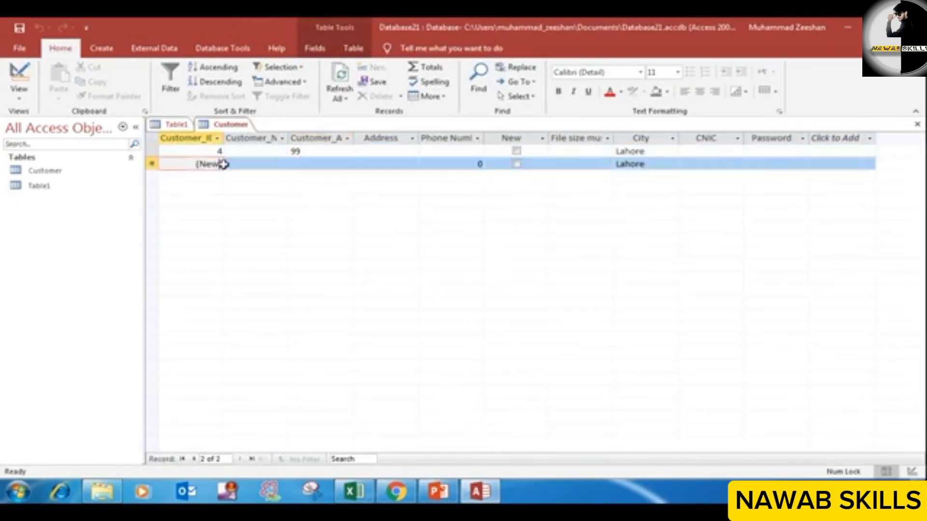
pyautogui.click(247, 168)
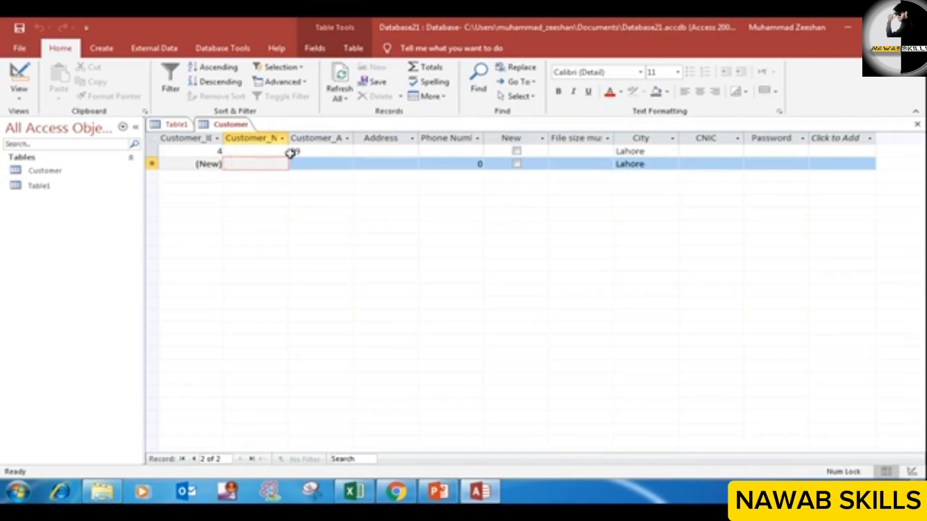
pyautogui.write('7')
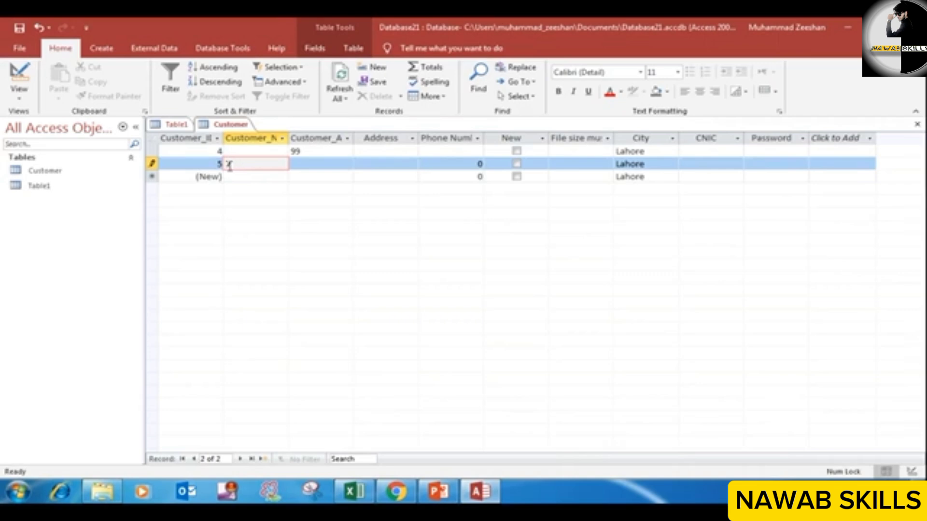
pyautogui.moveTo(236, 164); pyautogui.dragTo(227, 164)
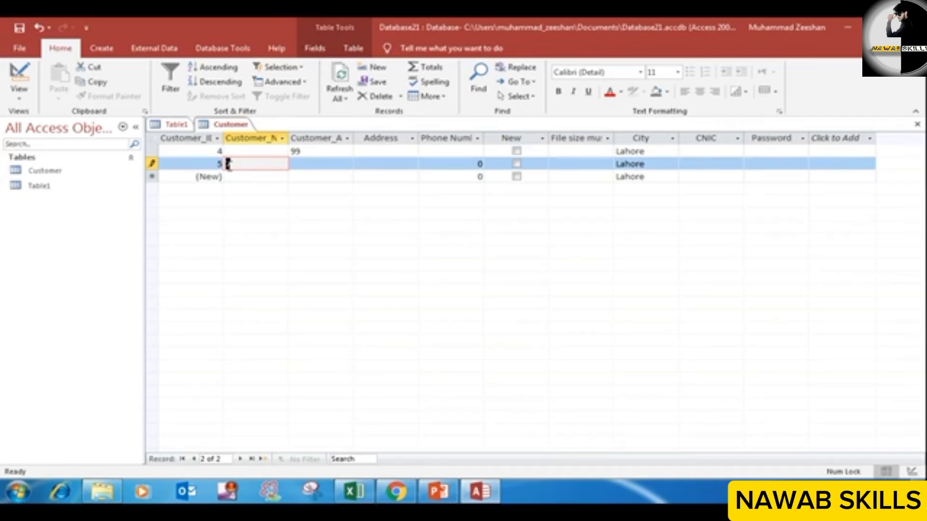
pyautogui.press('BackSpace')
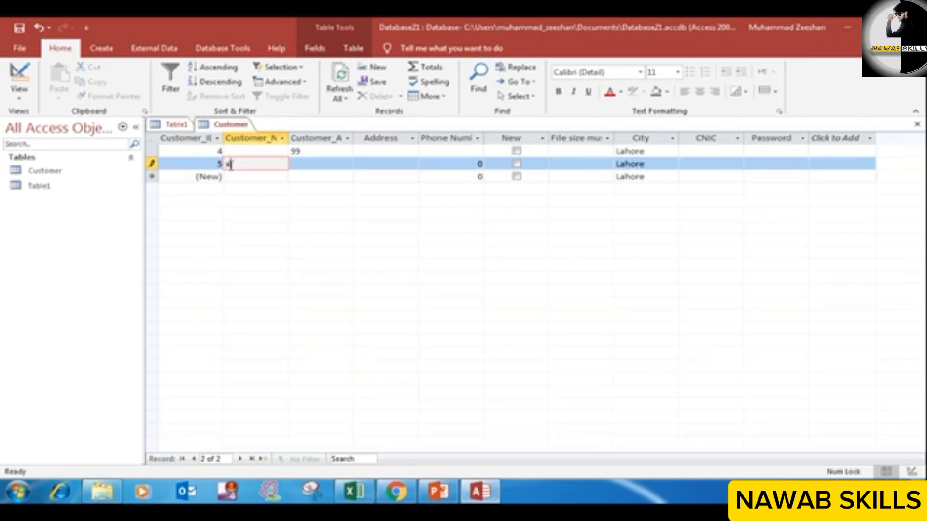
pyautogui.write('xyz')
pyautogui.click(372, 164)
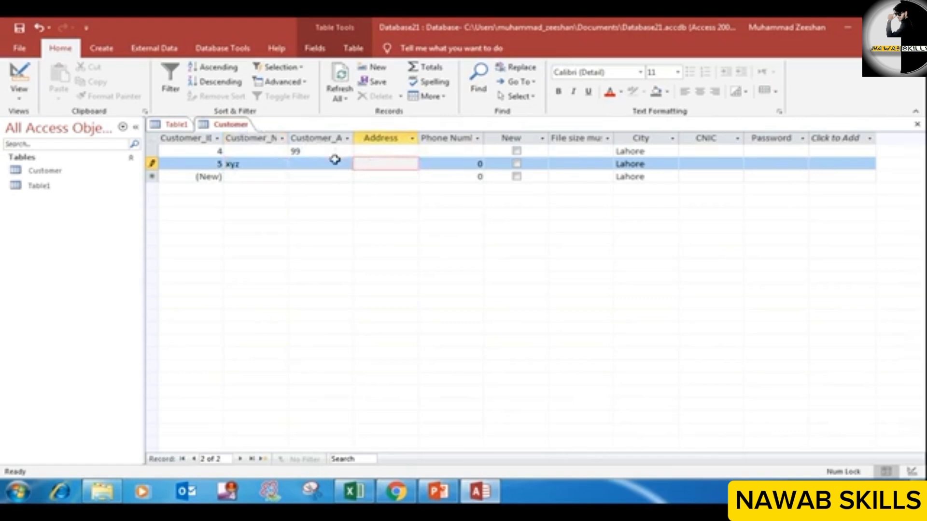
# Step: Try to save the Customer table and switch to Design View while the xyz record's Customer_Age is empty
pyautogui.rightClick(242, 124)
pyautogui.click(264, 131)
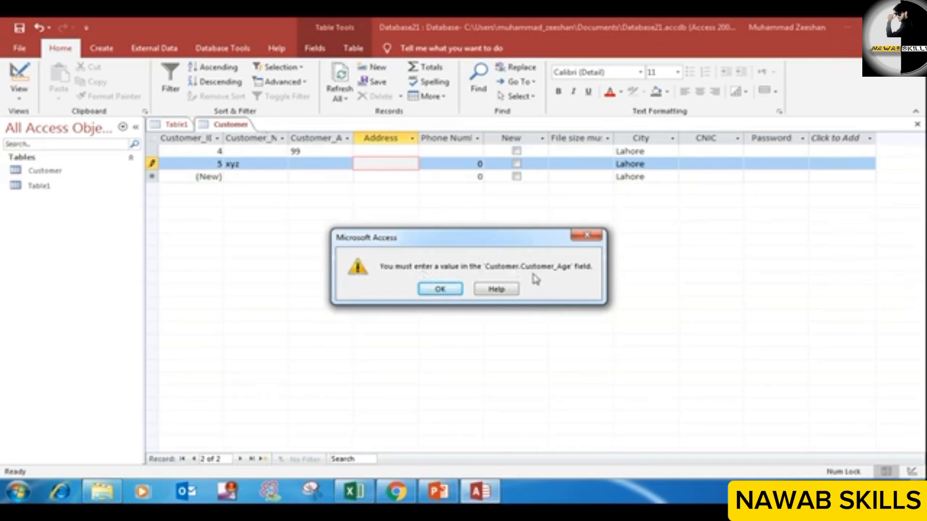
pyautogui.click(439, 290)
pyautogui.rightClick(236, 124)
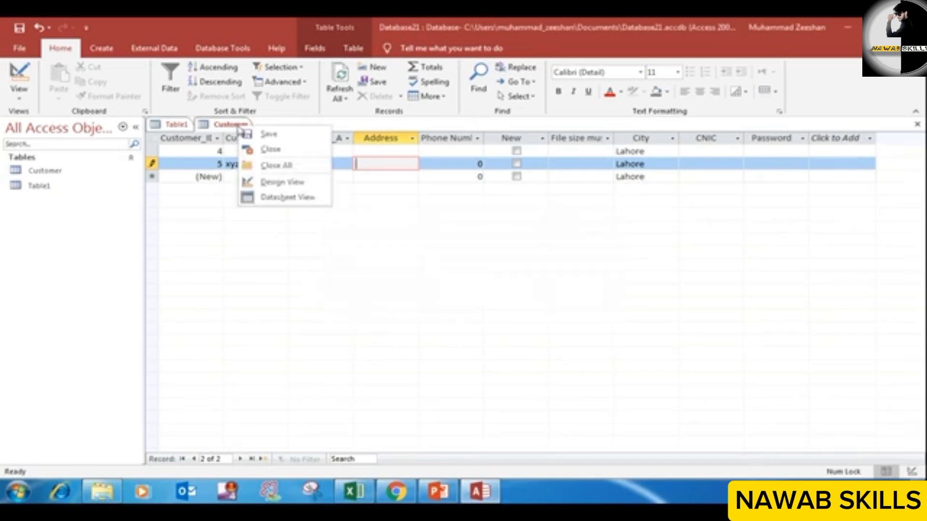
pyautogui.click(271, 183)
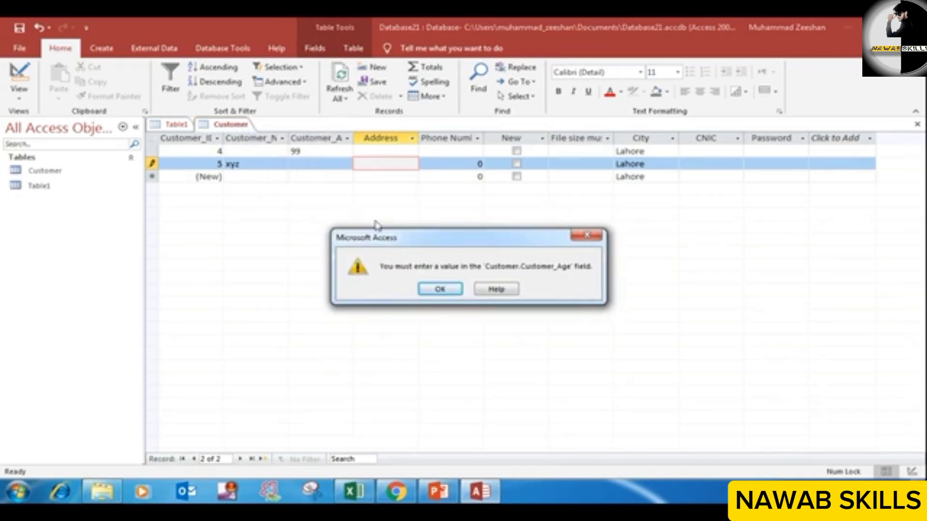
pyautogui.click(440, 288)
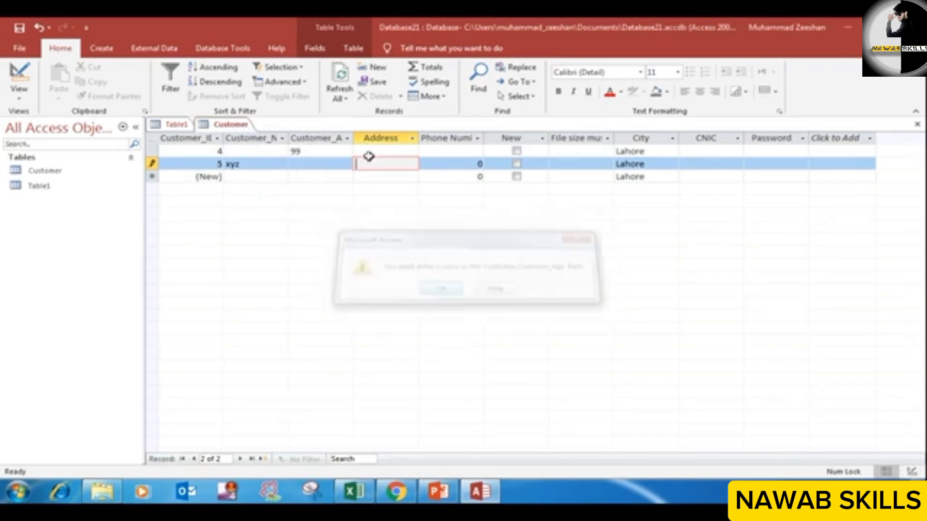
# Step: Set the xyz record's Customer_Age to 34 and move on through its following fields
pyautogui.click(335, 161)
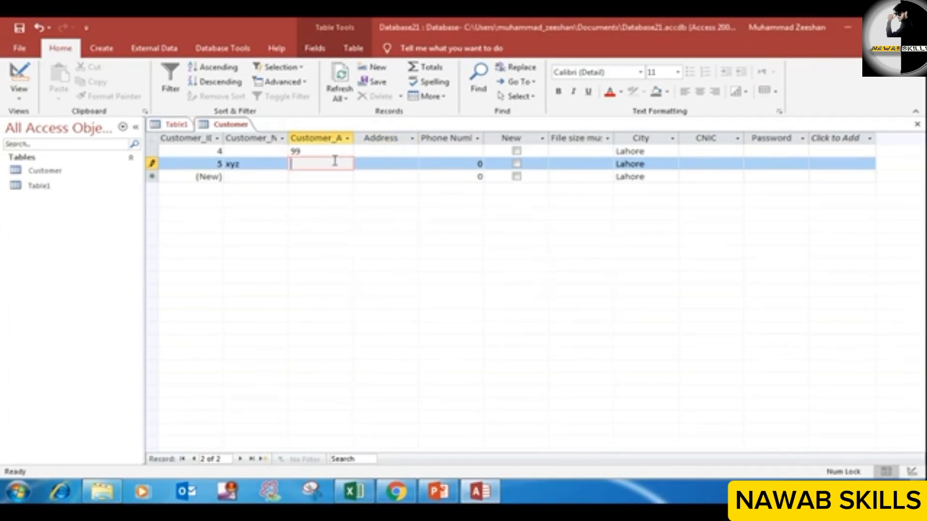
pyautogui.write('34')
pyautogui.click(369, 166)
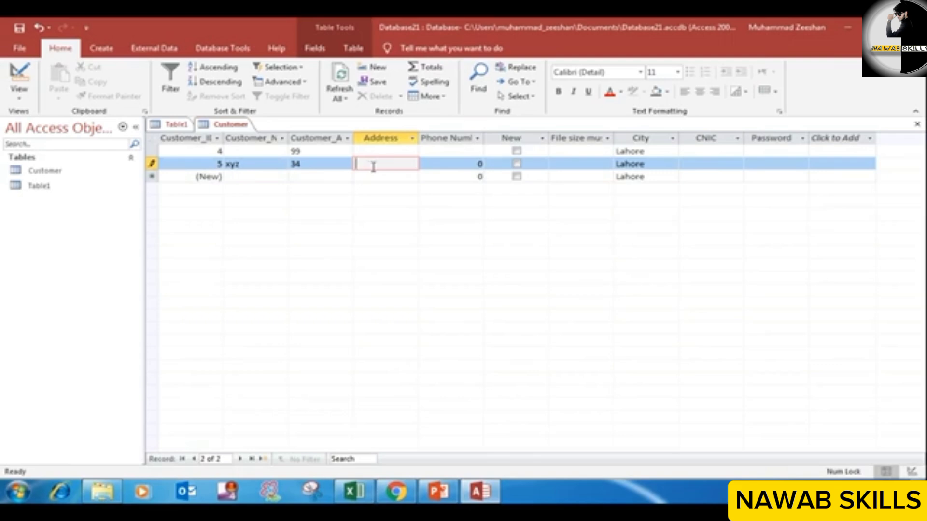
pyautogui.press('Tab')
pyautogui.press('Tab')
pyautogui.press('Tab')
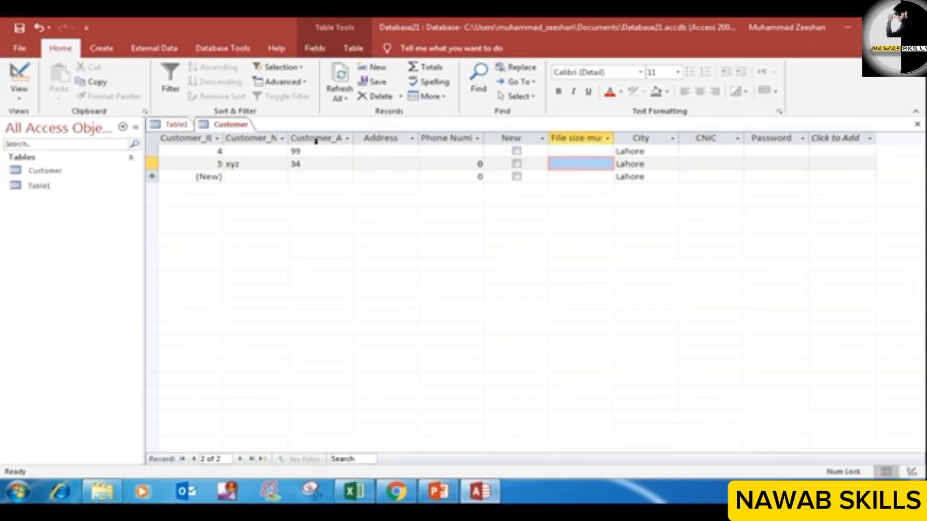
# Step: Save the Customer table and return it to Design View
pyautogui.rightClick(222, 126)
pyautogui.click(242, 136)
pyautogui.rightClick(234, 125)
pyautogui.click(270, 181)
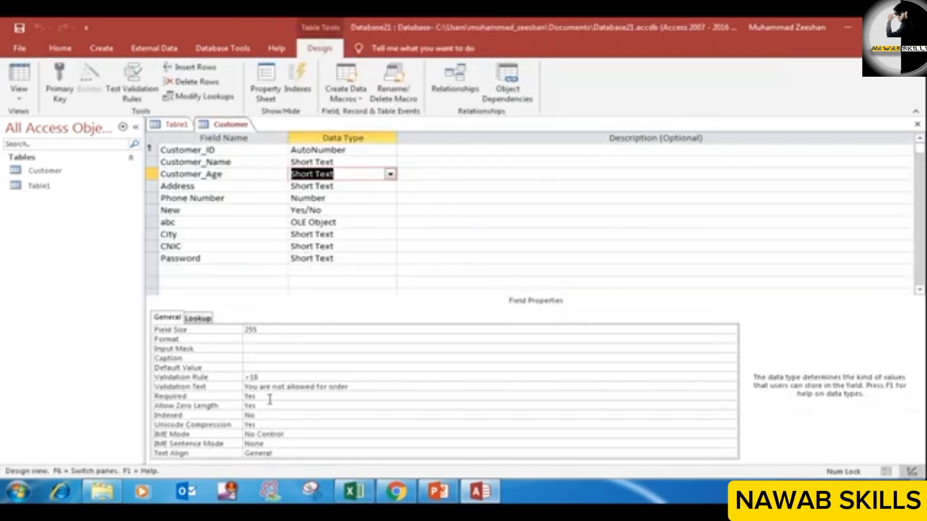
# Step: Switch to the PowerPoint slide show, reveal the Required bullet, end the show and return to the Customer table design in Access
pyautogui.click(437, 491)
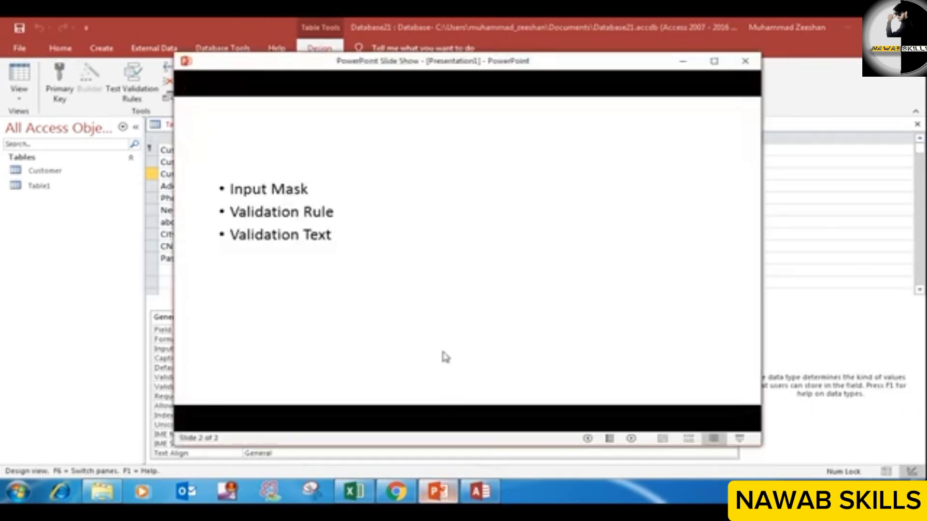
pyautogui.click(406, 341)
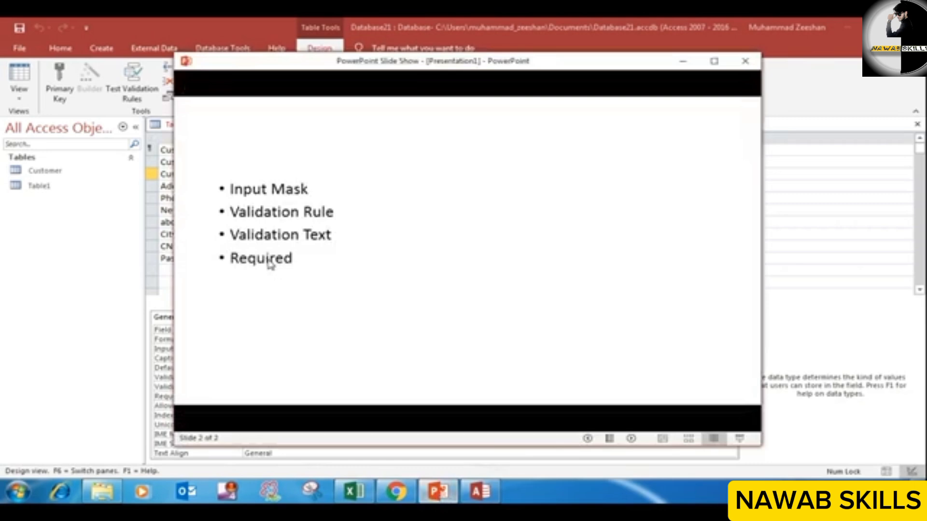
pyautogui.click(384, 267)
pyautogui.click(386, 266)
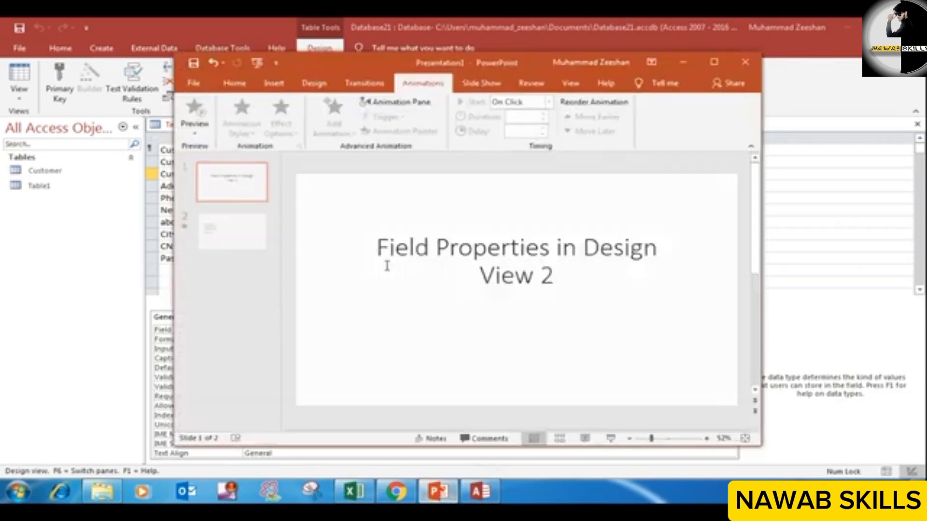
pyautogui.click(684, 62)
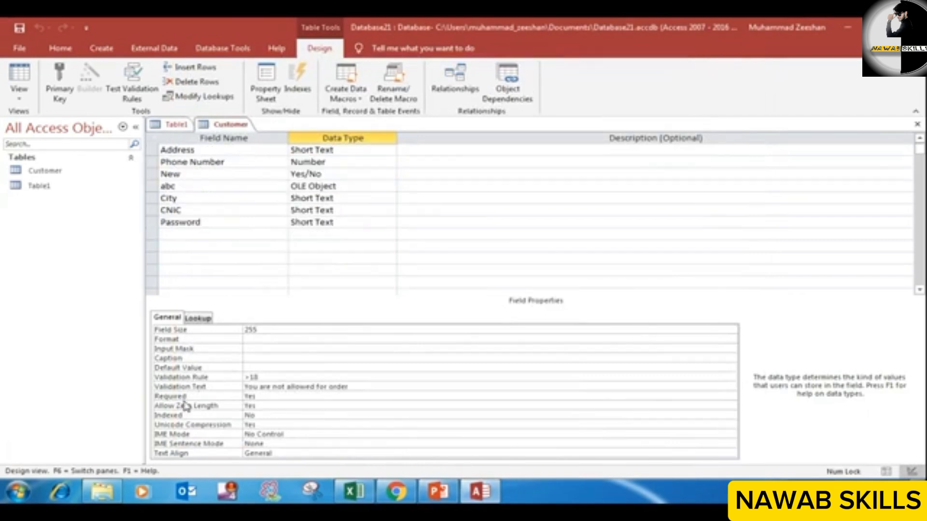
pyautogui.scroll(-1, 186, 408)
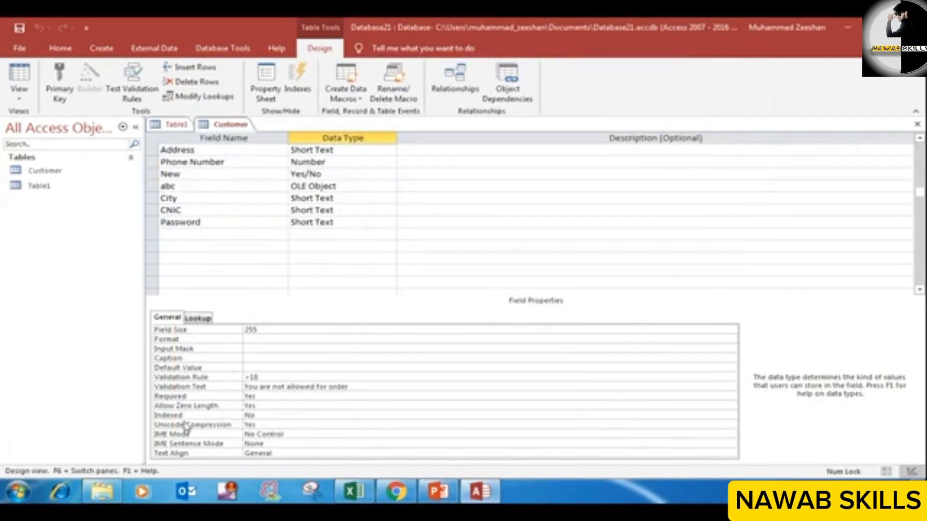